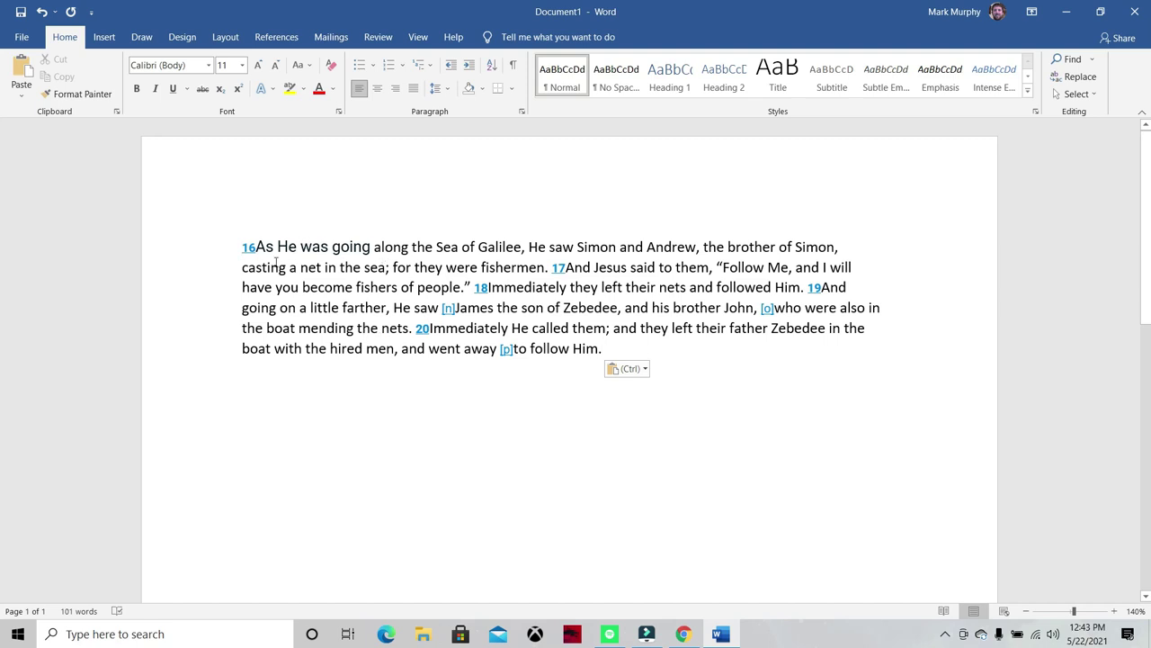
Attach a comment reading "Jesus Christ" to the word "He" at the start of verse 16.
double_click(288, 245)
click(287, 245)
double_click(286, 244)
click(382, 173)
click(181, 36)
click(381, 41)
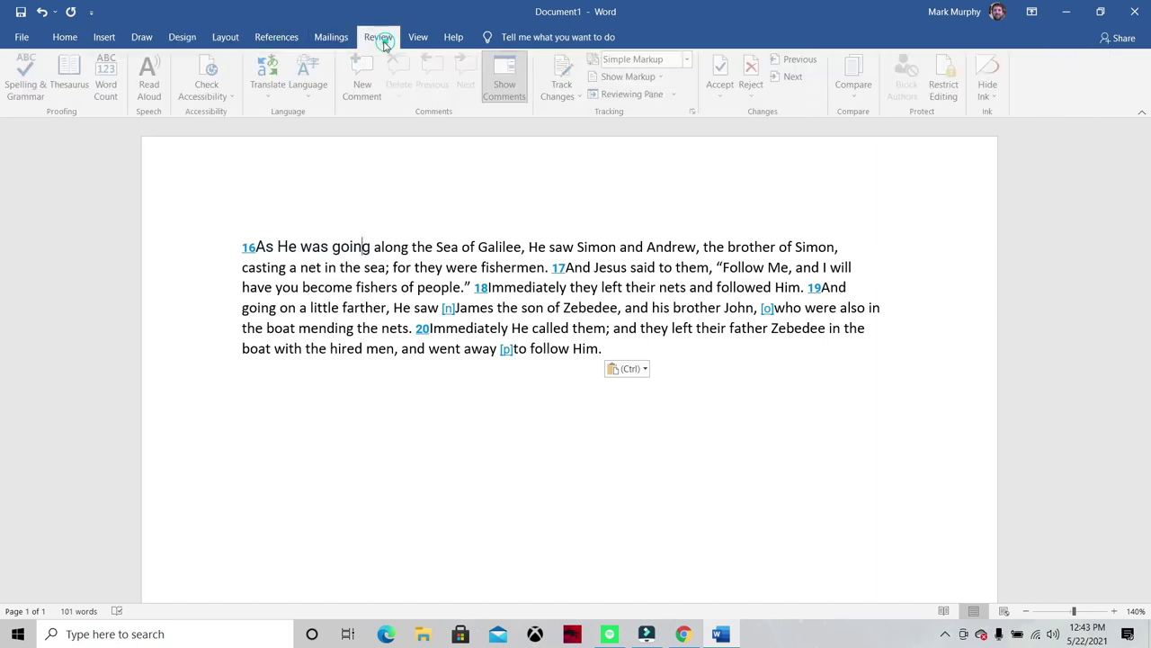
click(328, 38)
click(276, 37)
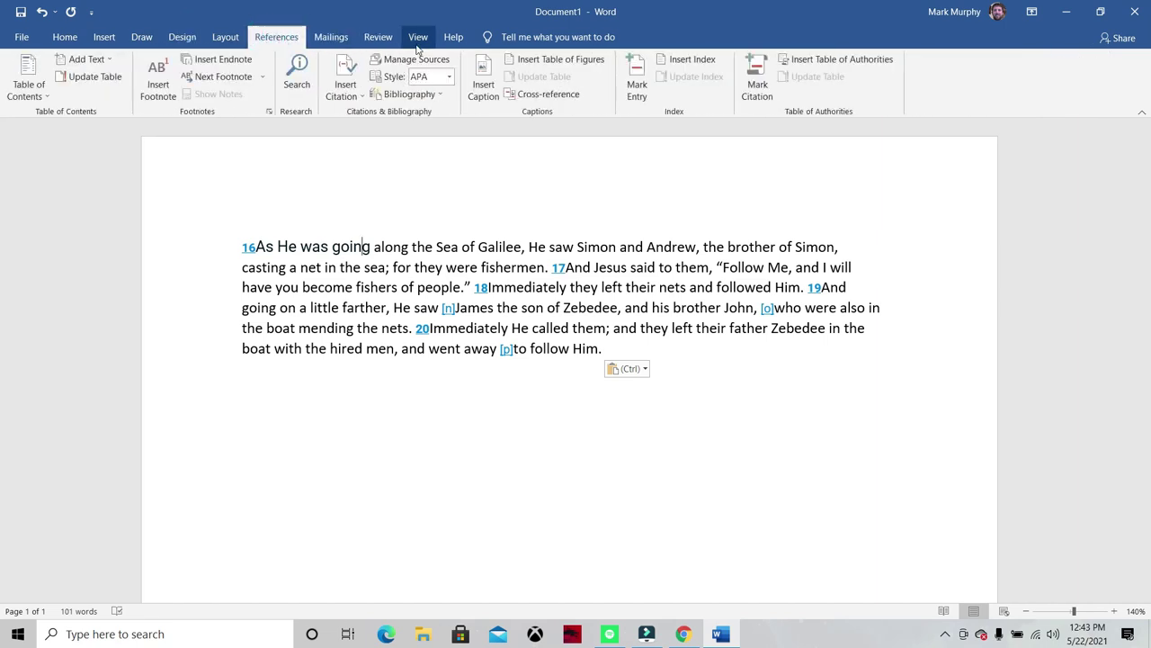
click(377, 38)
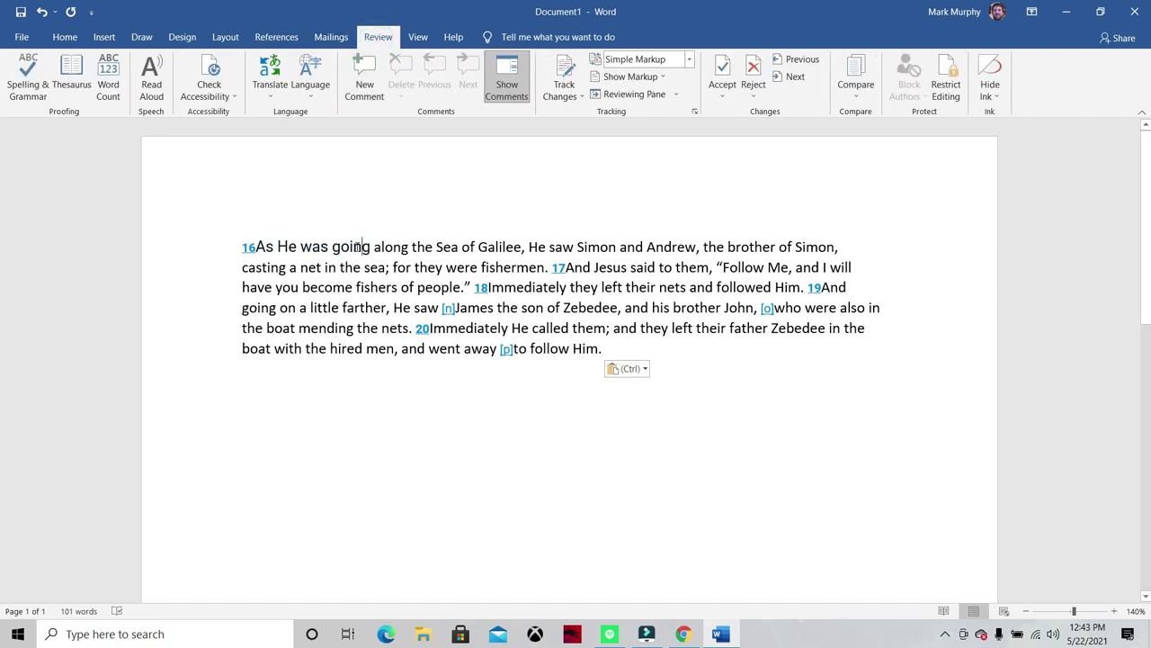
double_click(288, 246)
click(364, 77)
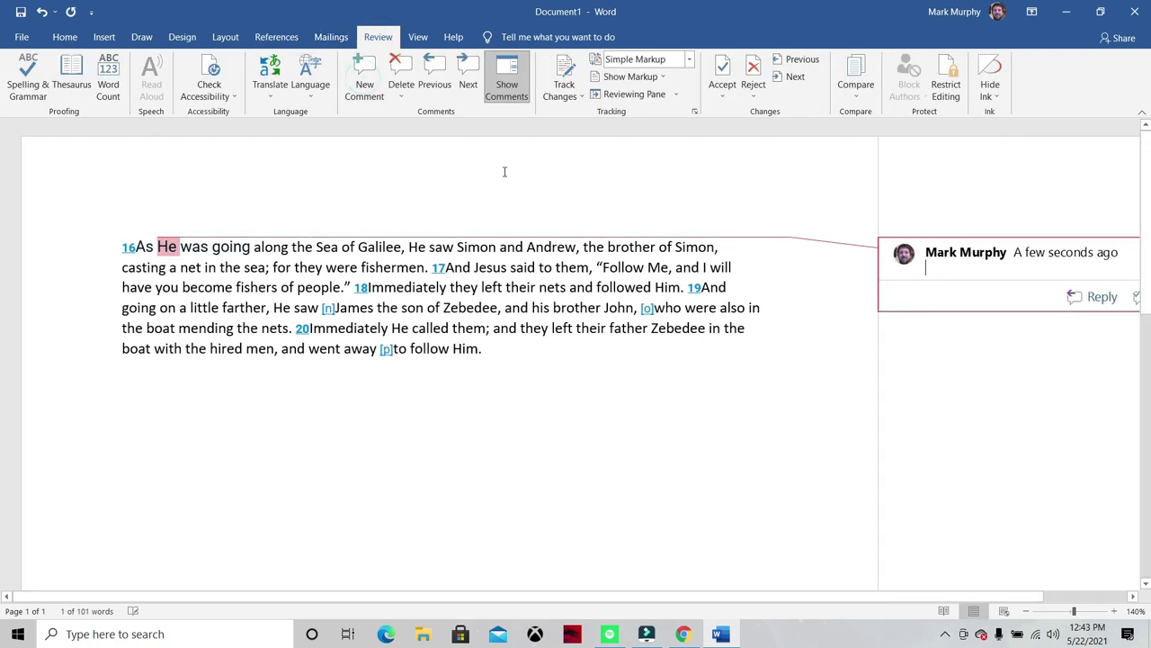
text(Jesus Christ)
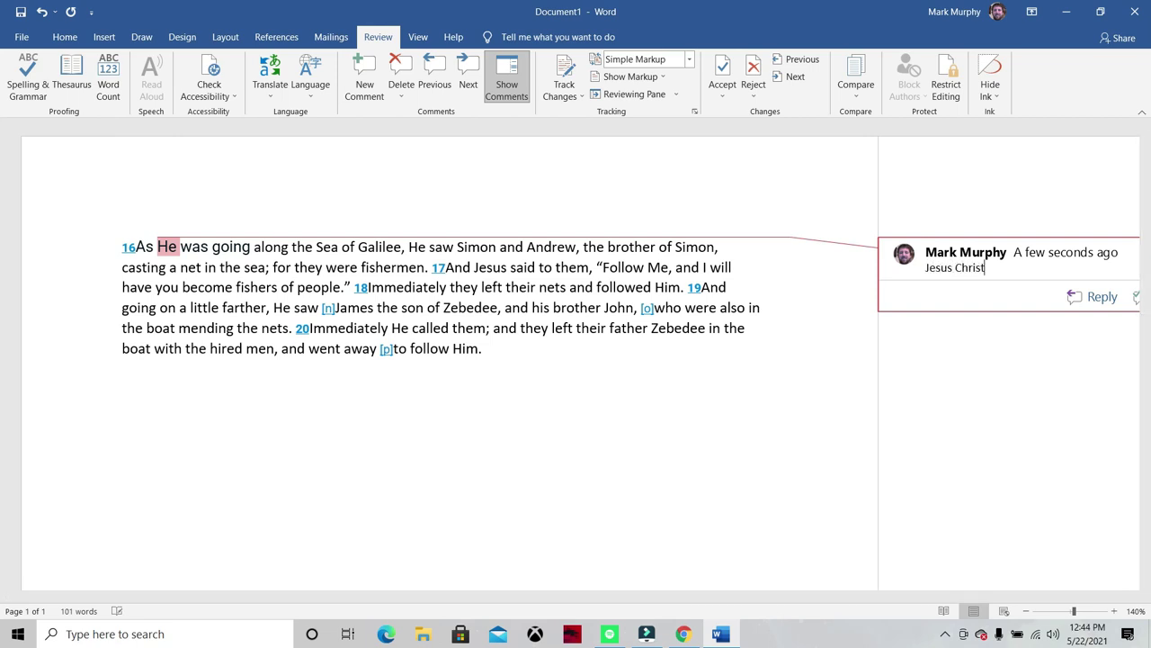
click(297, 306)
Review how the comment beside the passage links to the word "He" in verse 16.
scroll(821, 374, right, 2)
scroll(820, 374, left, 2)
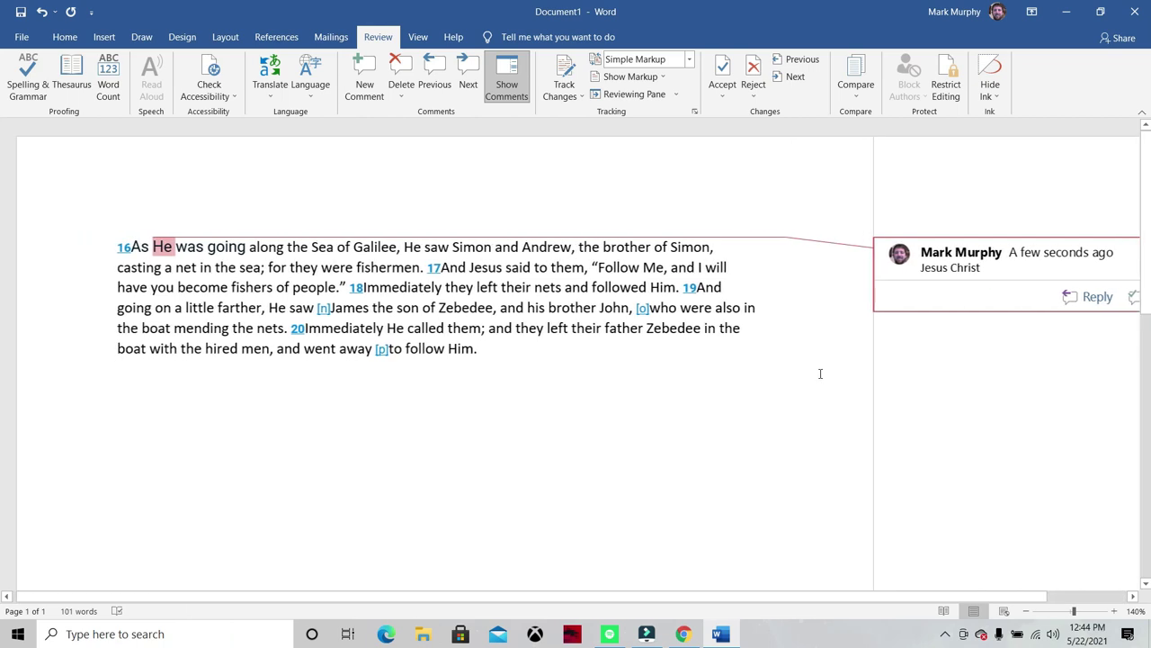
click(352, 276)
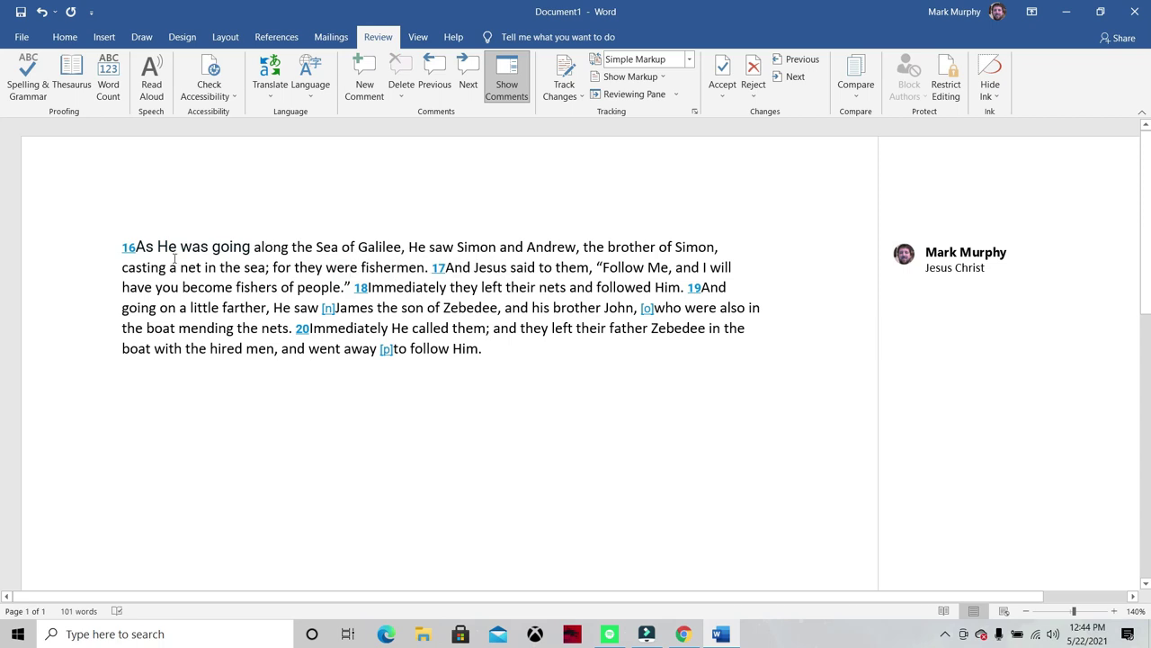
click(165, 246)
double_click(165, 246)
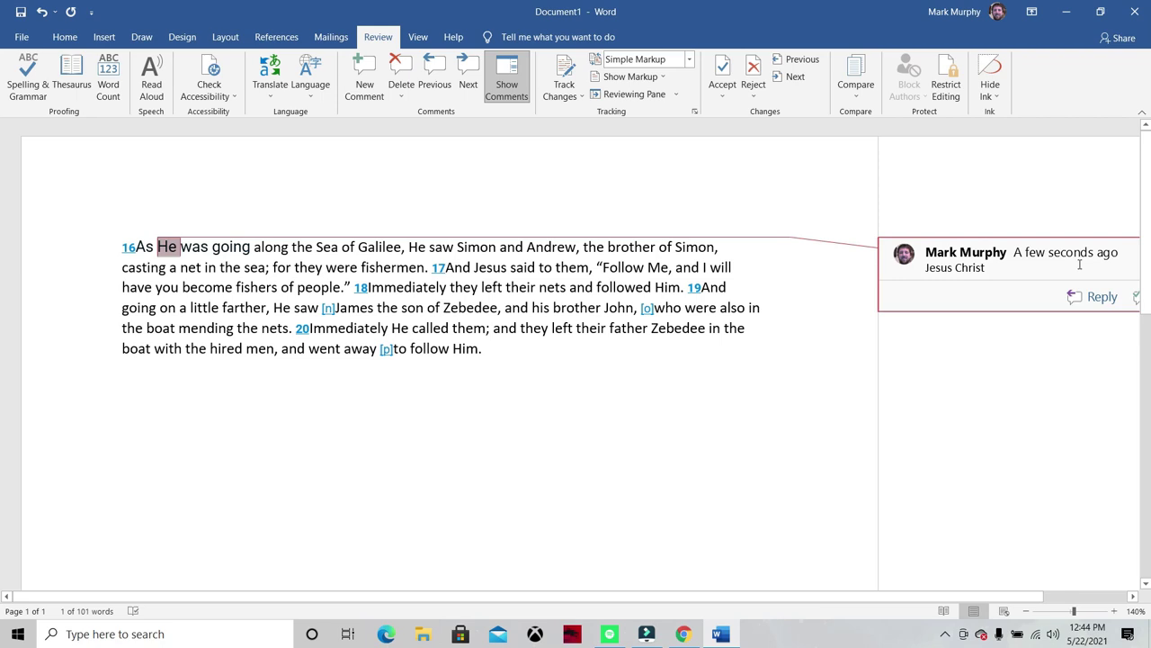
triple_click(1001, 261)
click(734, 304)
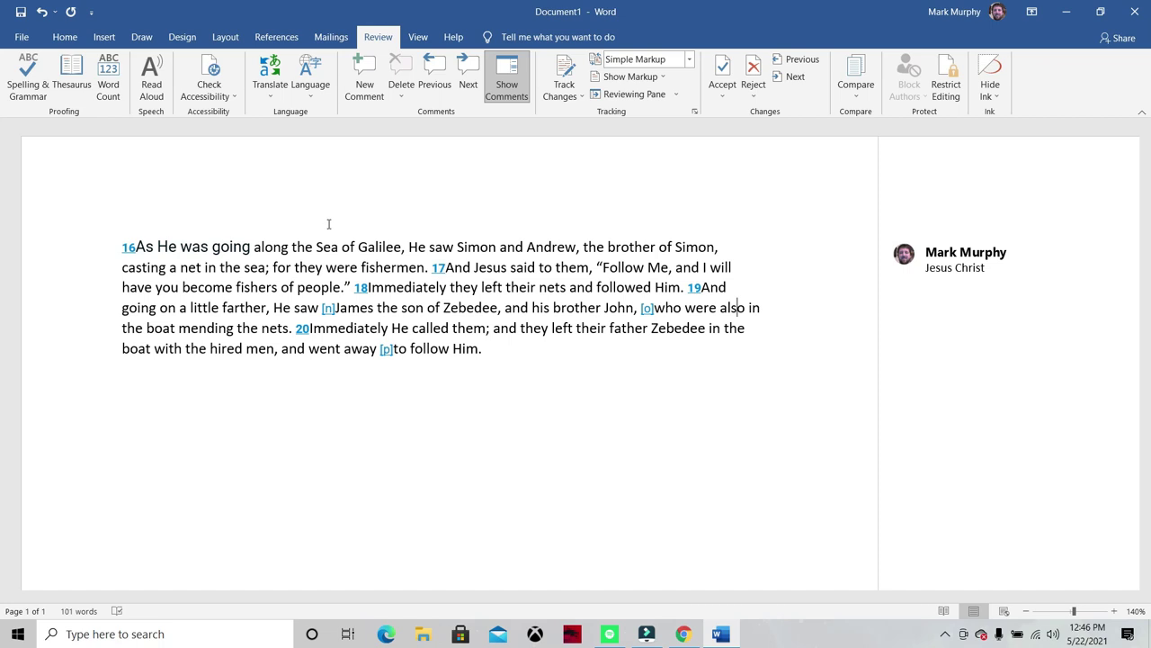
Attach a comment to "Immediately" in verse 18, reading: Diction—“Immediately”.
click(385, 287)
double_click(385, 287)
right_click(408, 294)
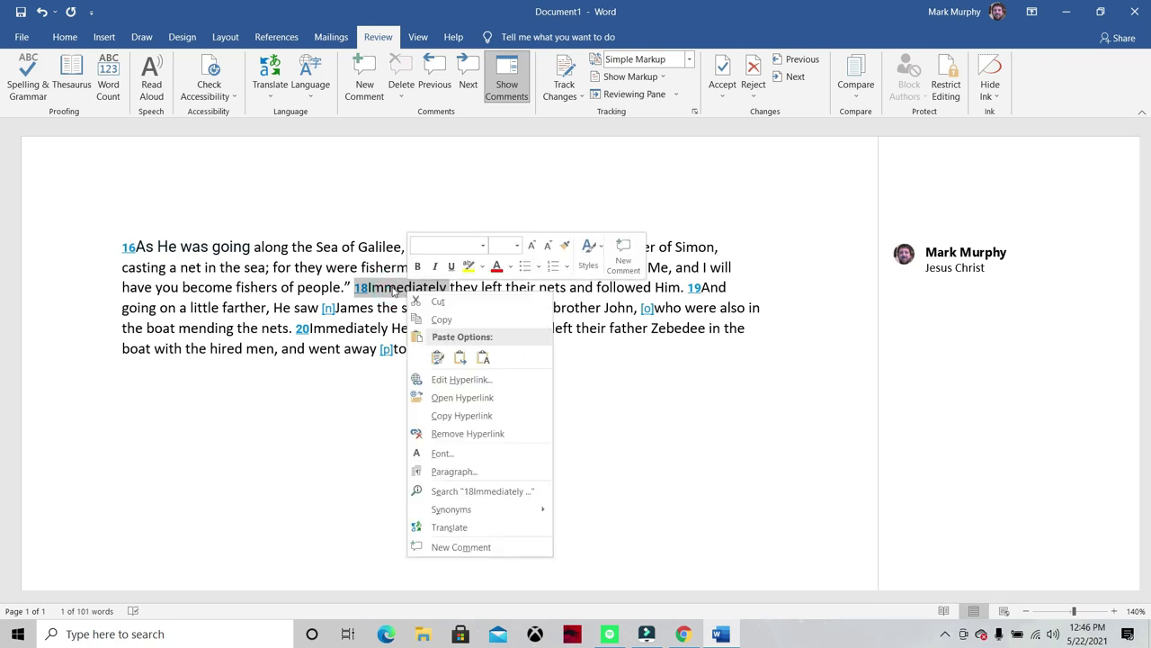
key(Escape)
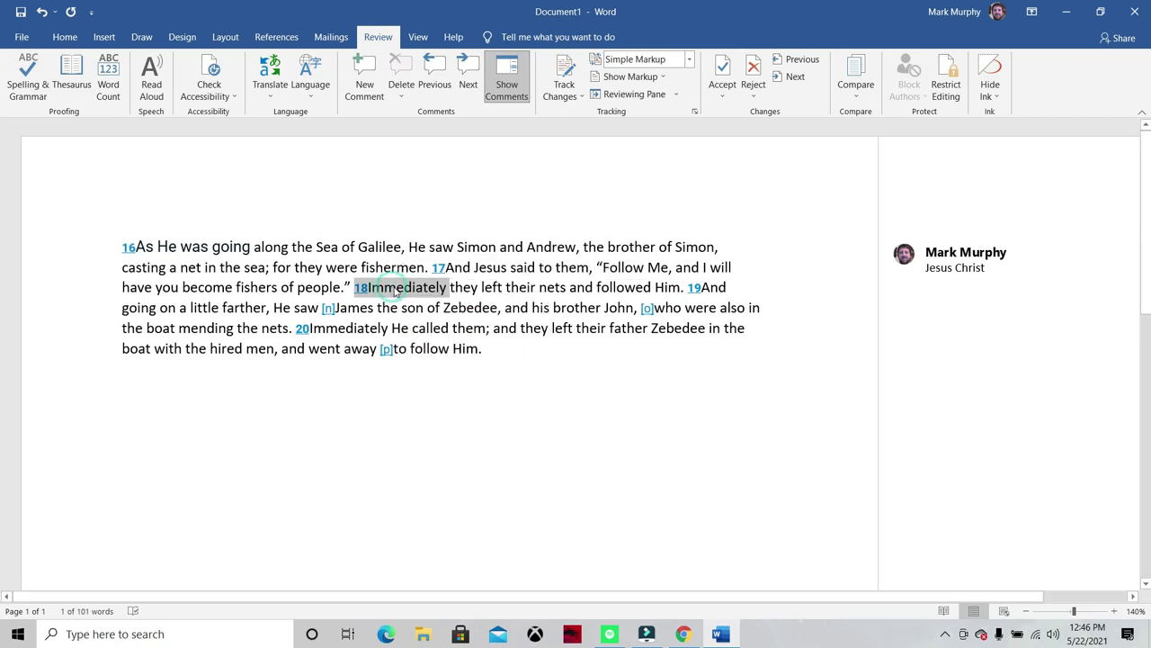
click(373, 83)
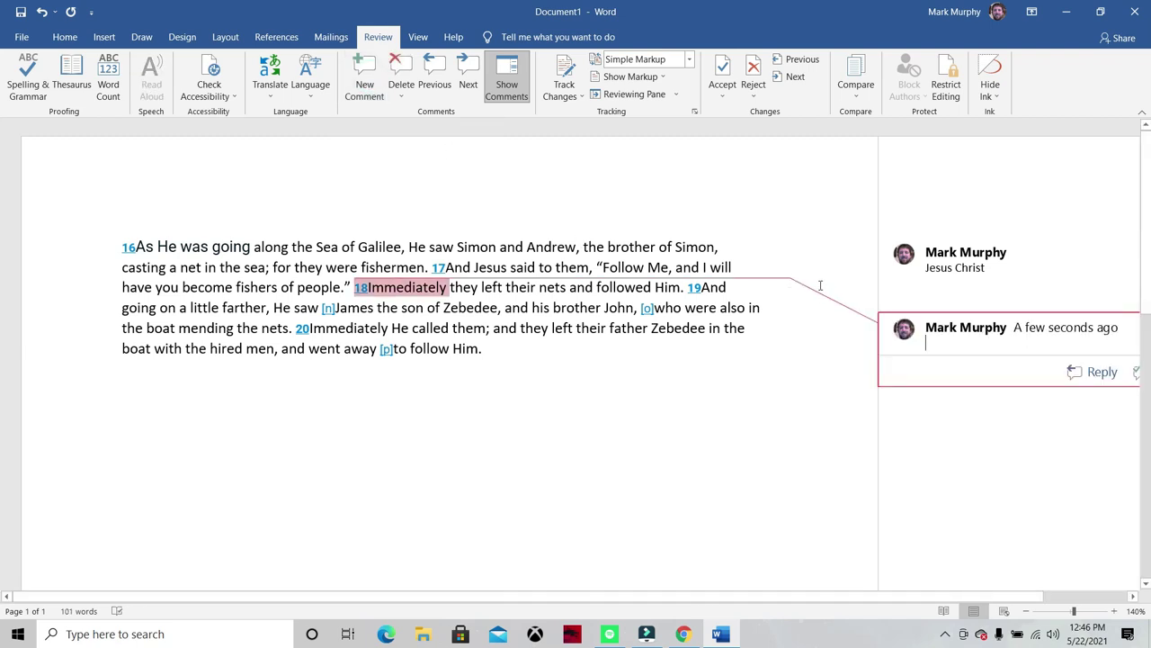
text(Dic)
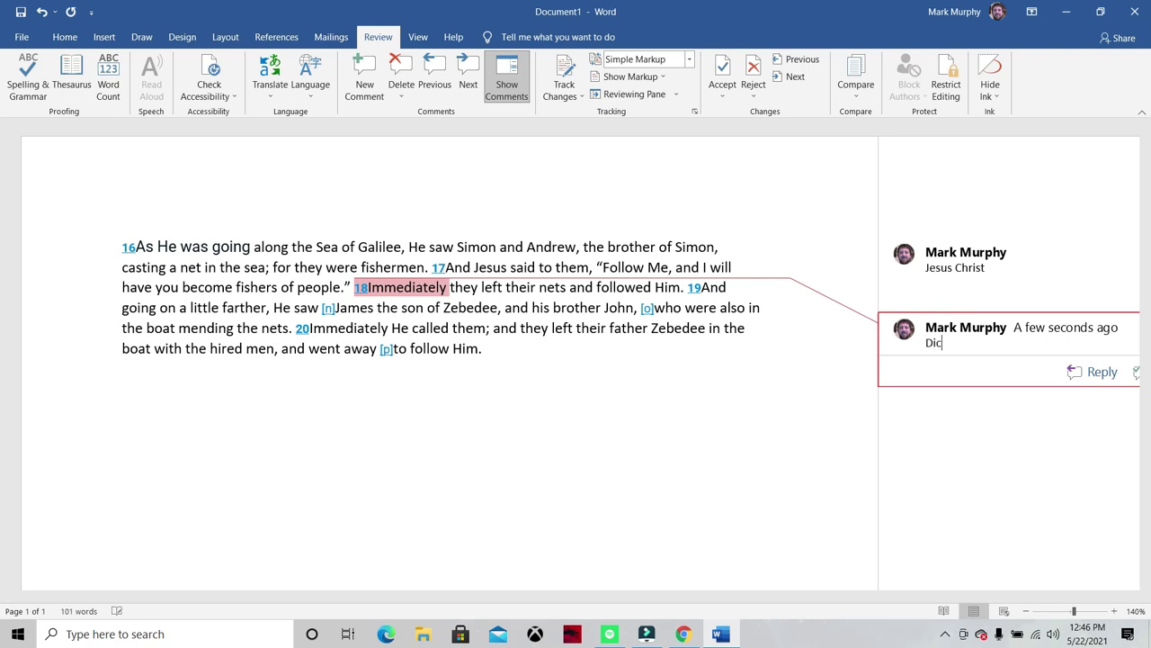
text(tion)
text(—")
text(Immediatel)
text(y")
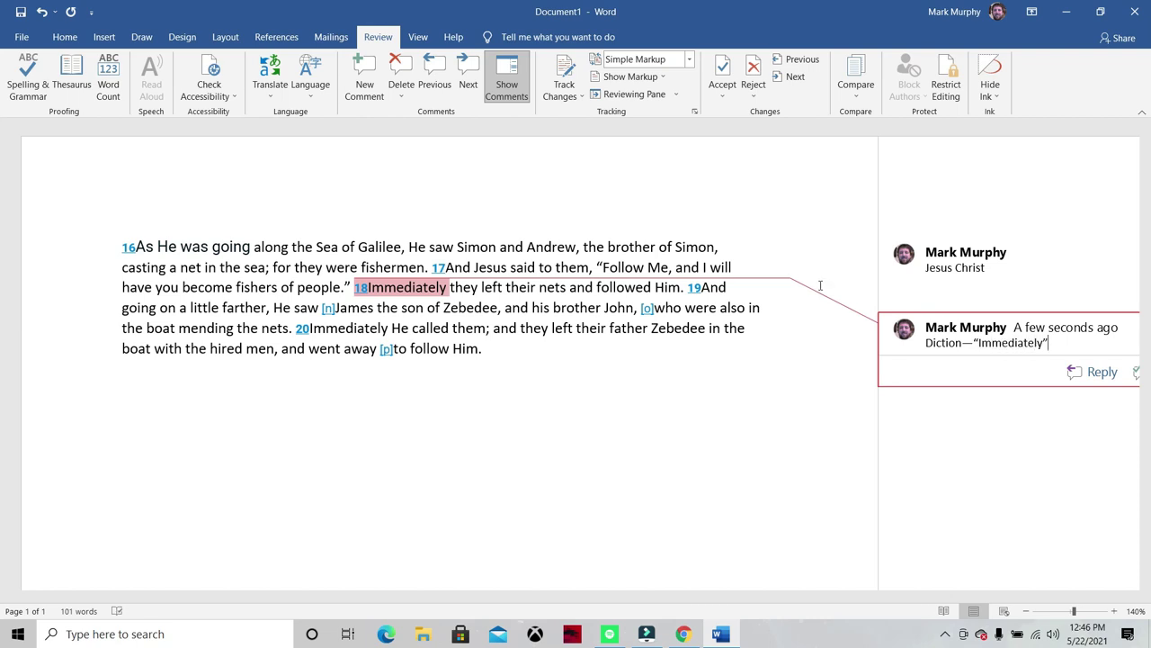
Add a second line to the verse 18 comment: We could also say, “instantly”.
key(Return)
text(We could also)
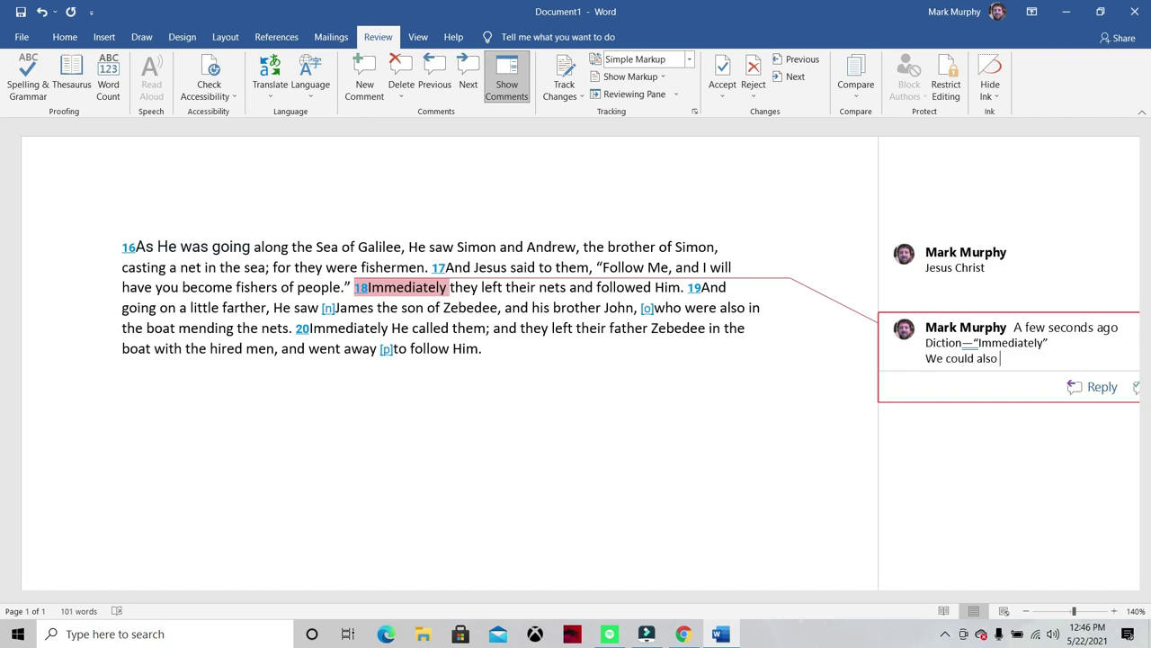
text( say, “instantly”)
key(Return)
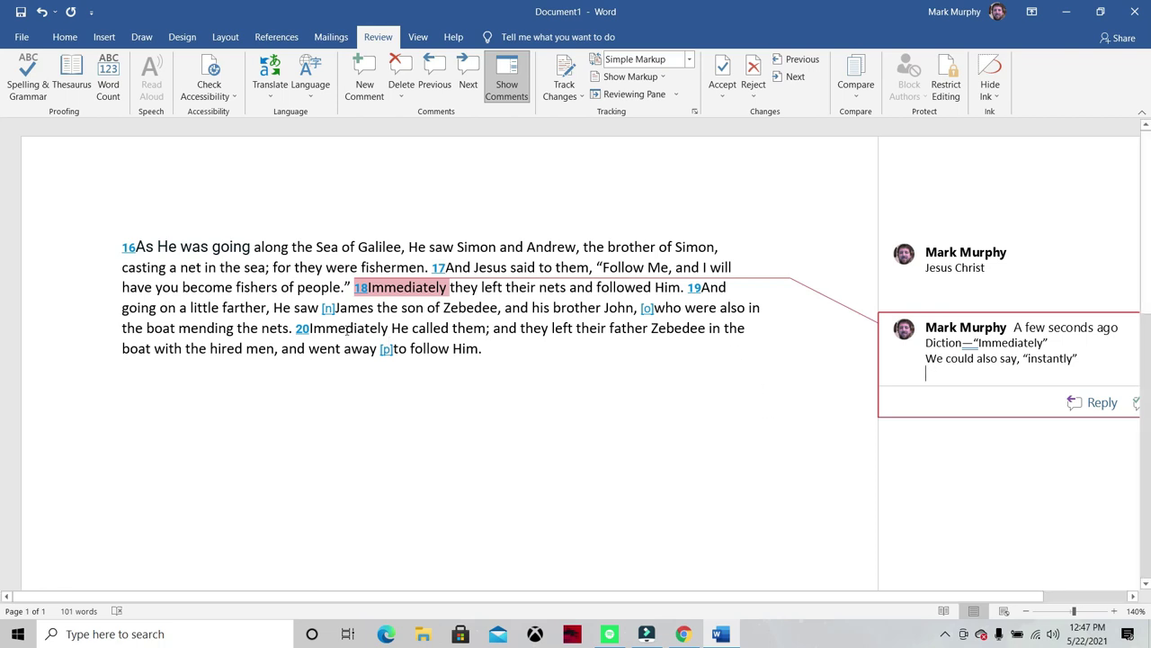
Finish the verse 18 comment with a third line reading "Jesus calls, and things happen…".
text(Jesus )
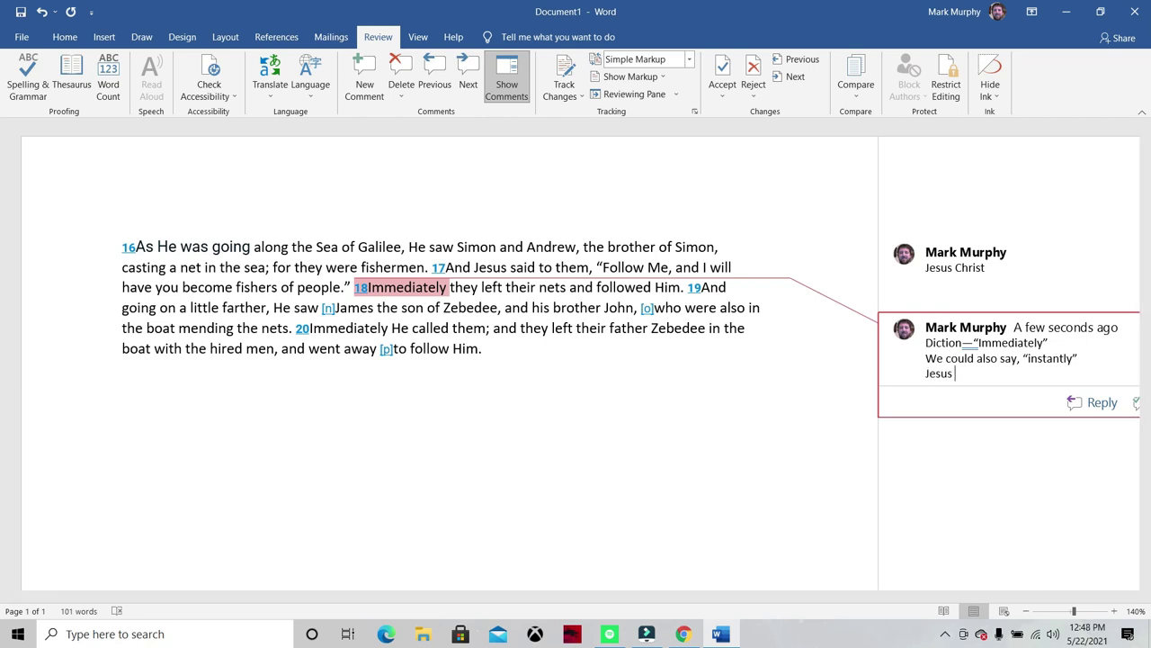
text(calls, and then)
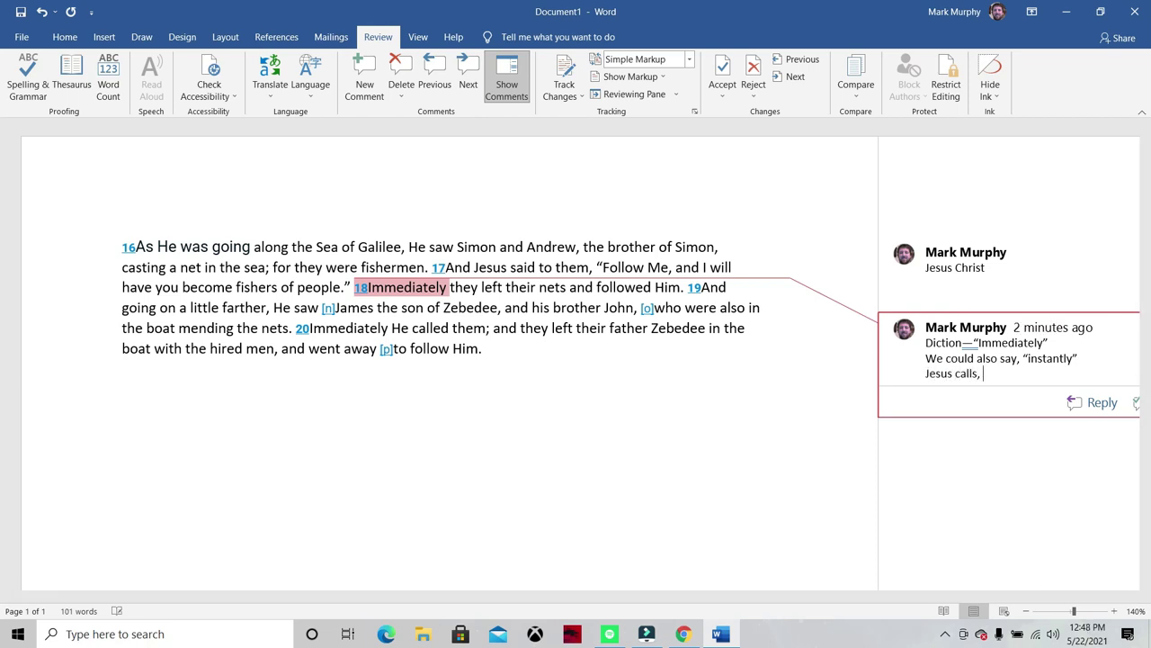
key(BackSpace)
key(BackSpace)
text(ings happen...)
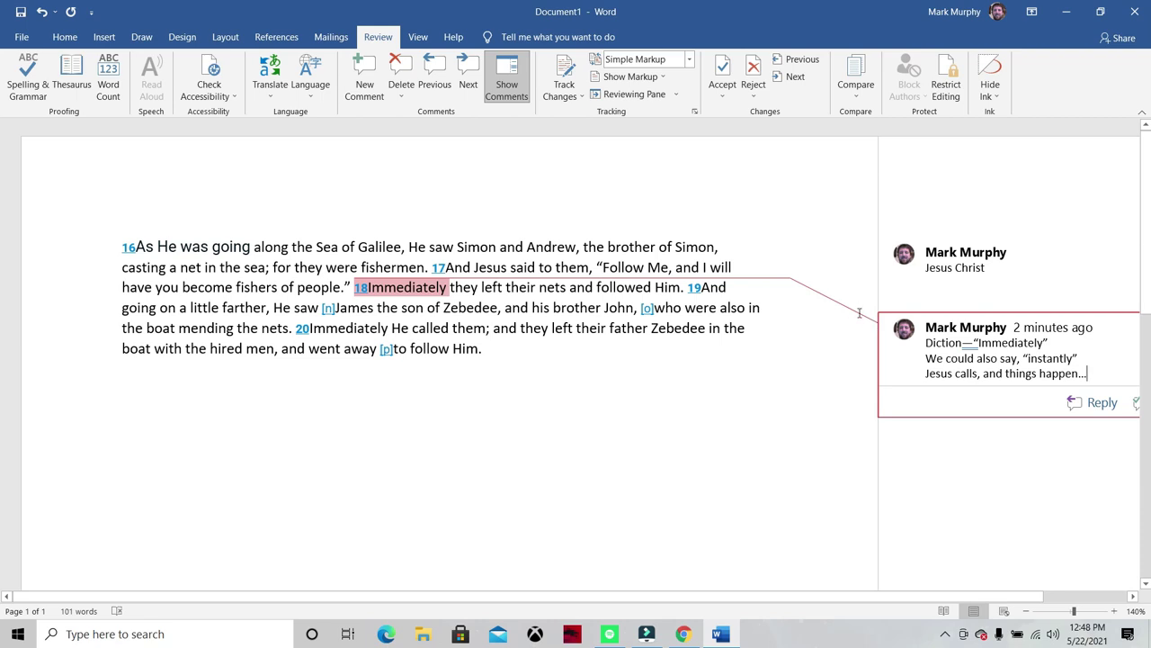
click(441, 346)
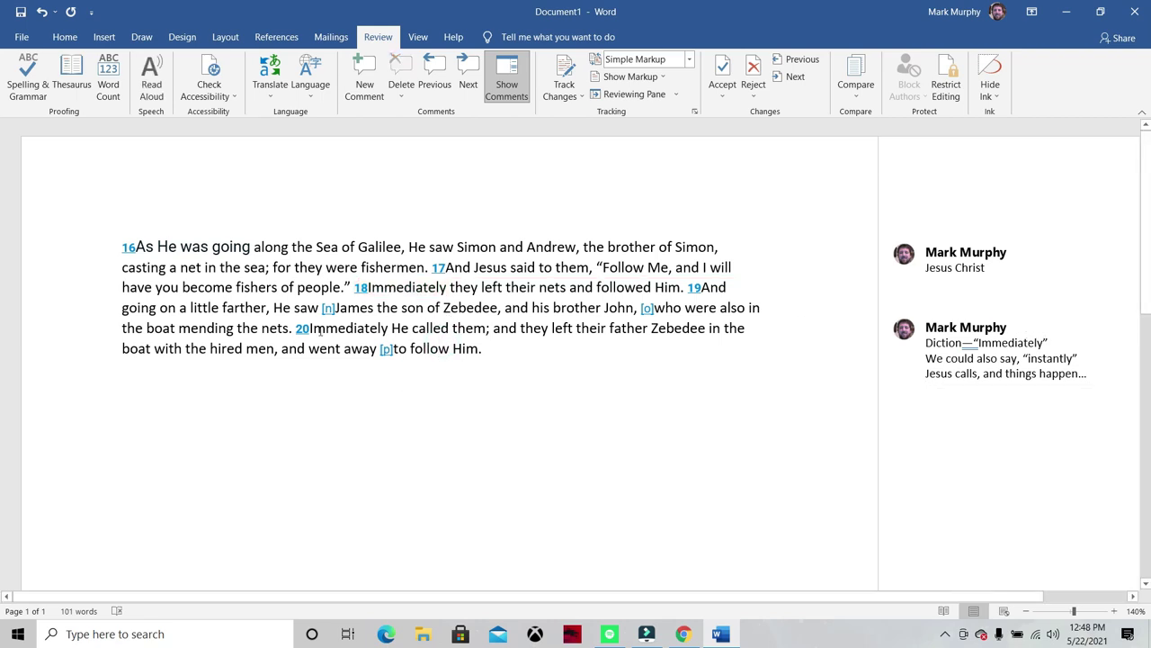
Attach a comment reading "Jesus calls, and things happen…" to "Immediately" in verse 20.
double_click(335, 328)
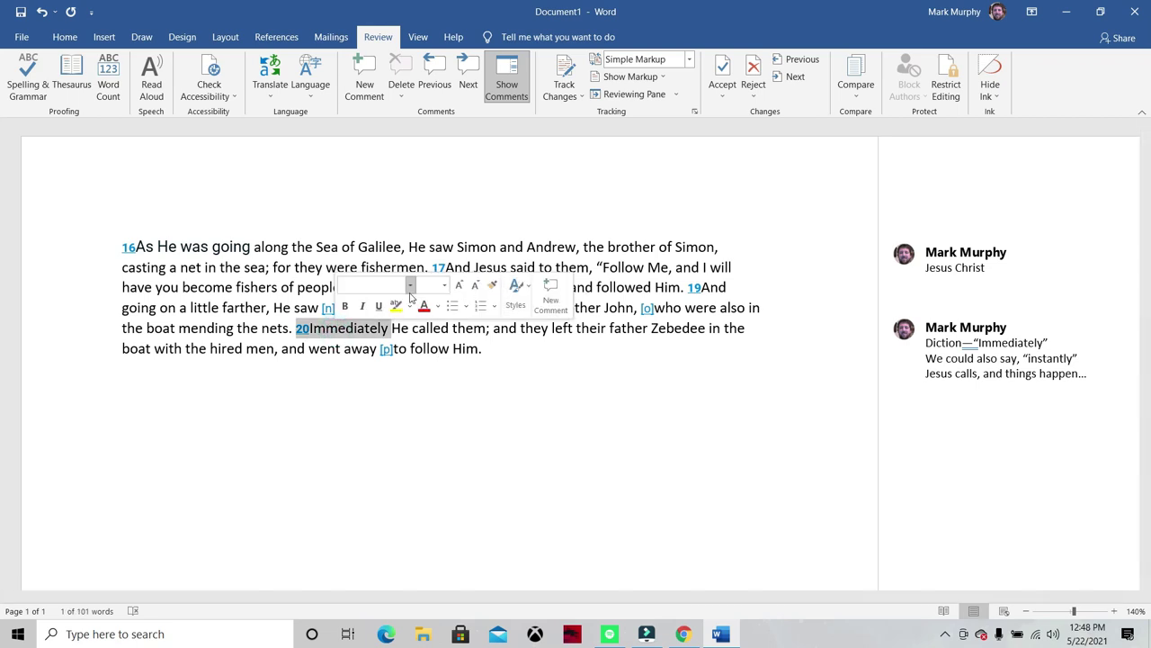
click(365, 72)
text(Je)
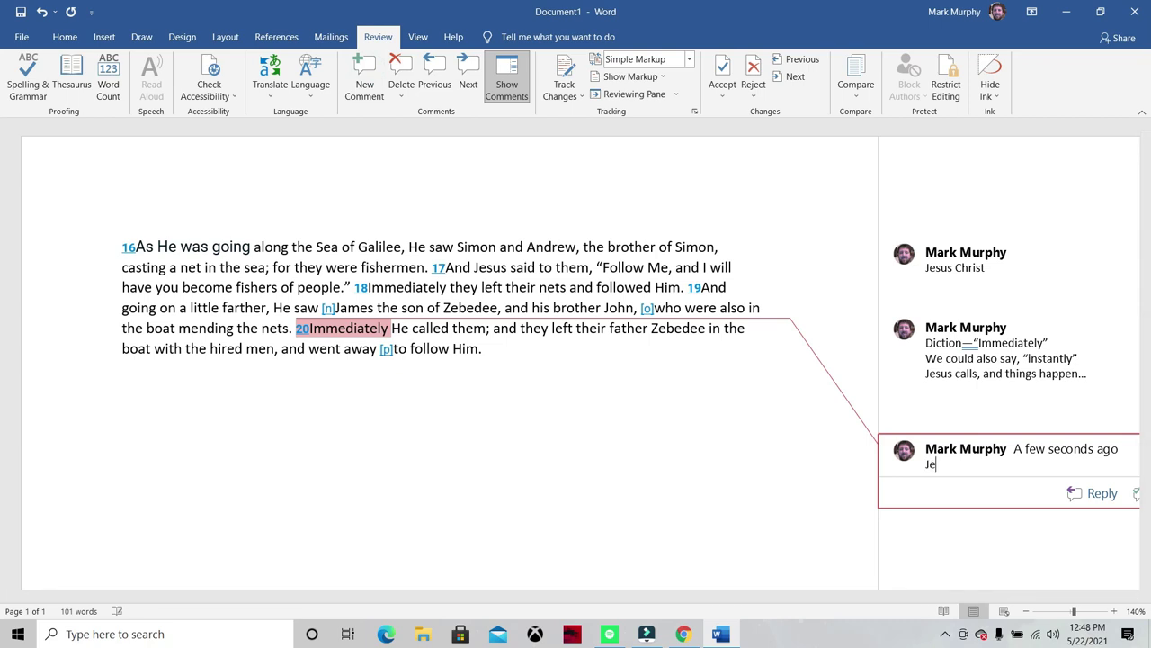
text(sus calls, and things happen...)
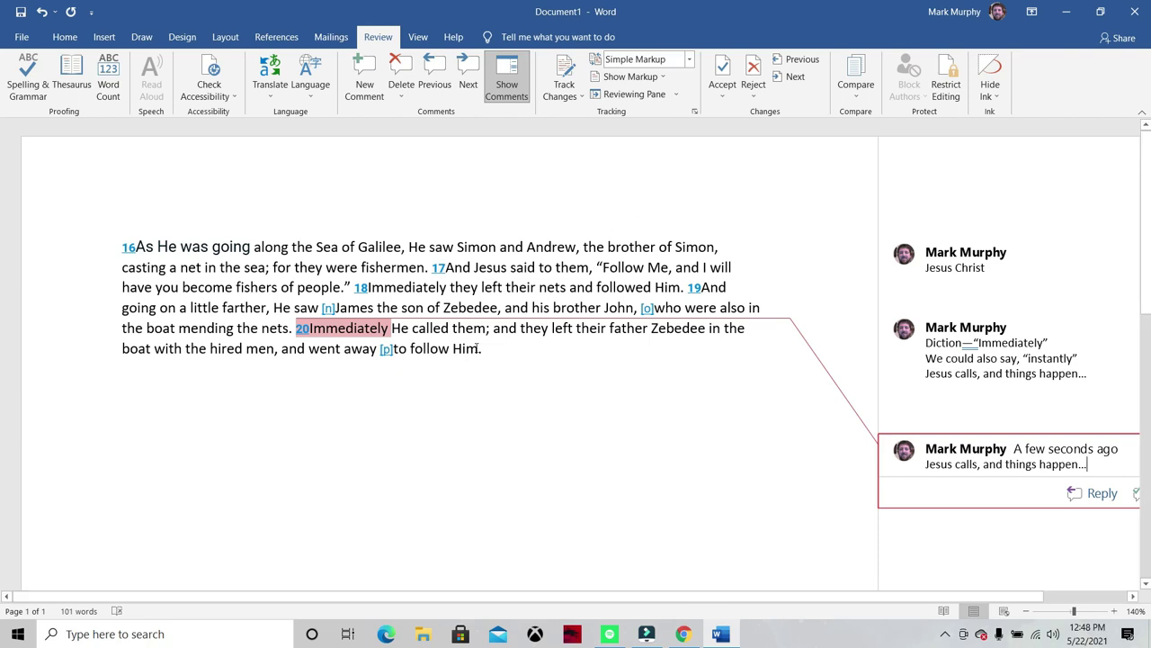
Add a line to the verse 20 comment: "Jesus is powerful to effect instant, life-altering change in our lives.".
key(Return)
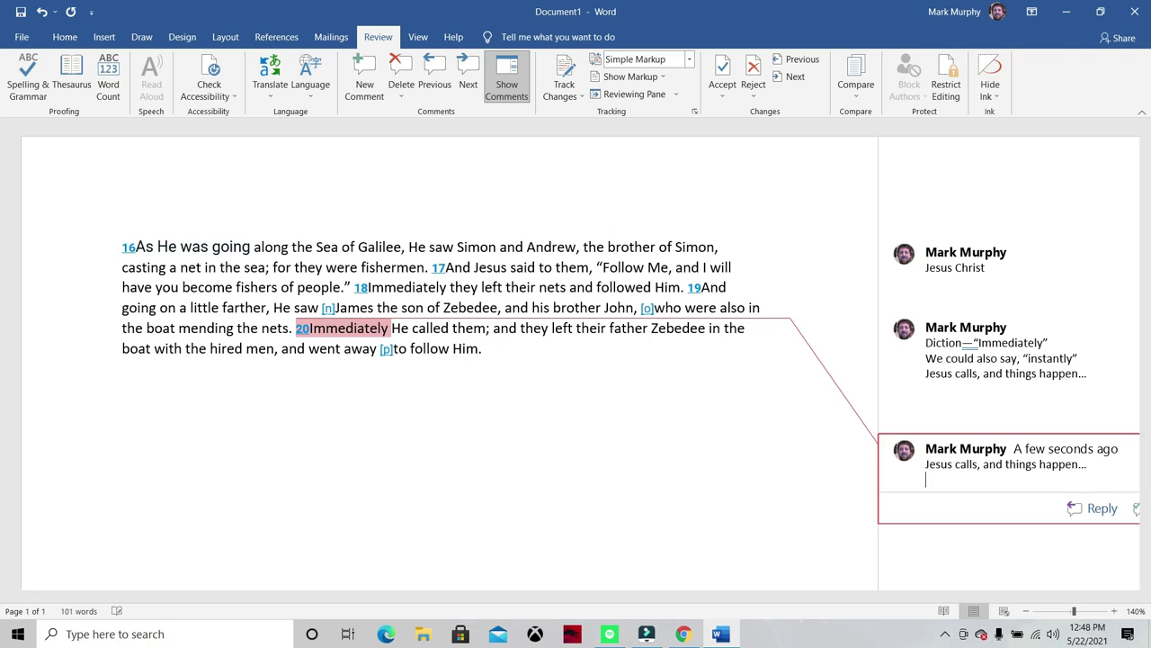
text(Jesus is powerful to e)
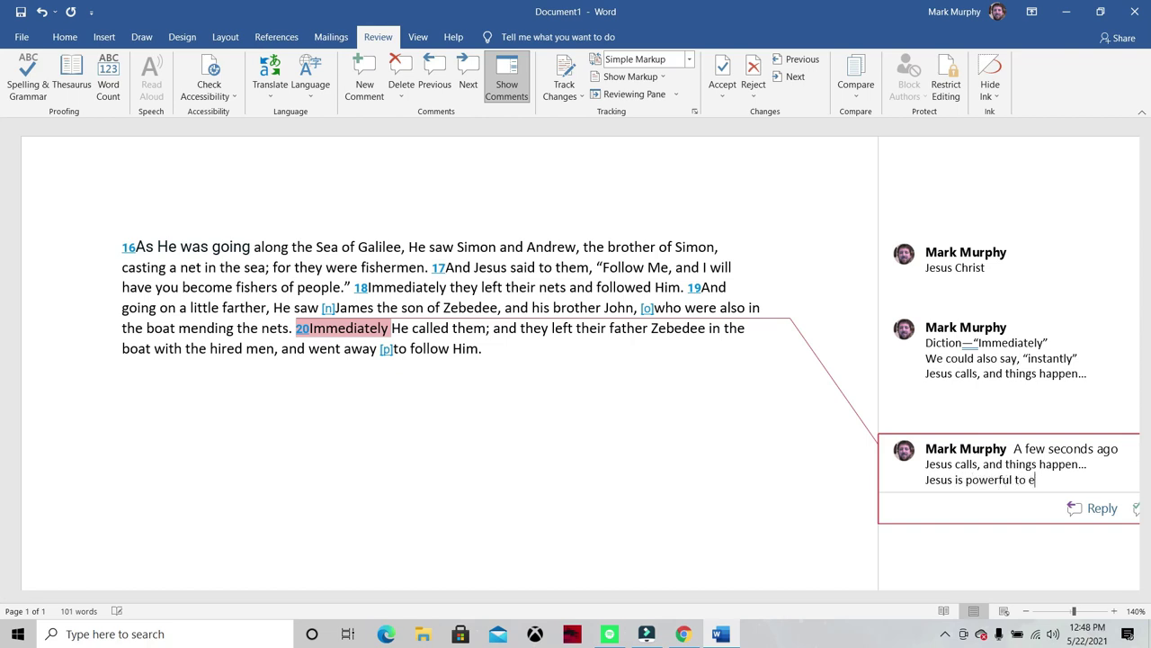
text(ffect instant, lifealterin)
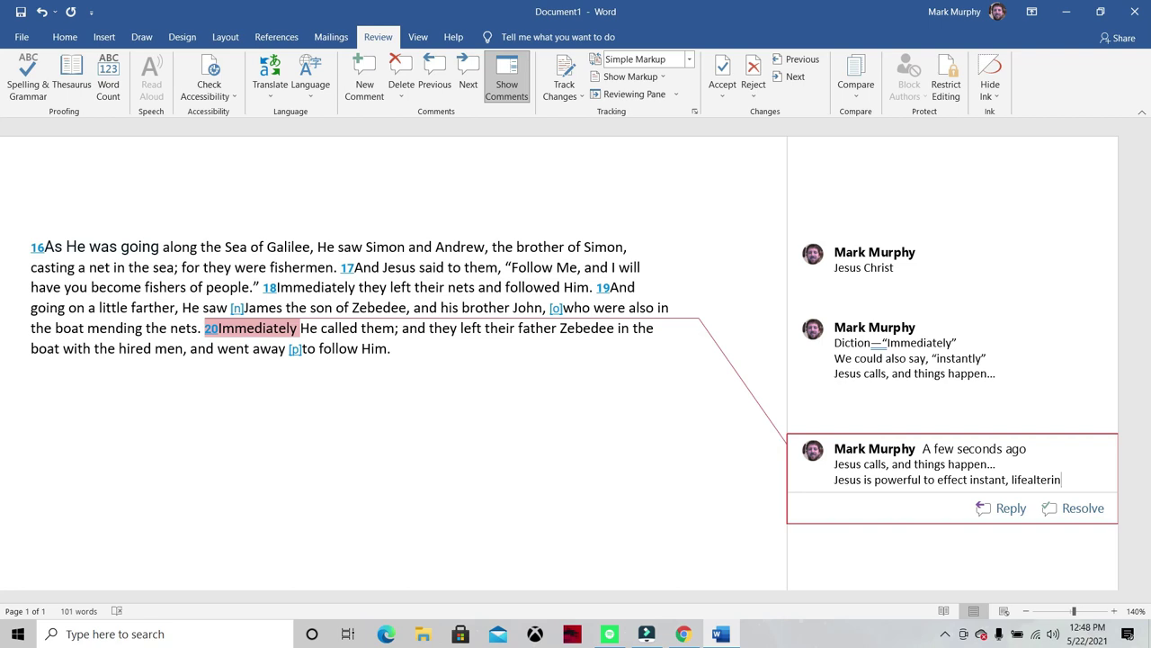
text(g)
key(BackSpace)
key(BackSpace)
key(BackSpace)
key(BackSpace)
key(BackSpace)
key(BackSpace)
key(BackSpace)
key(BackSpace)
key(BackSpace)
text(-altering change)
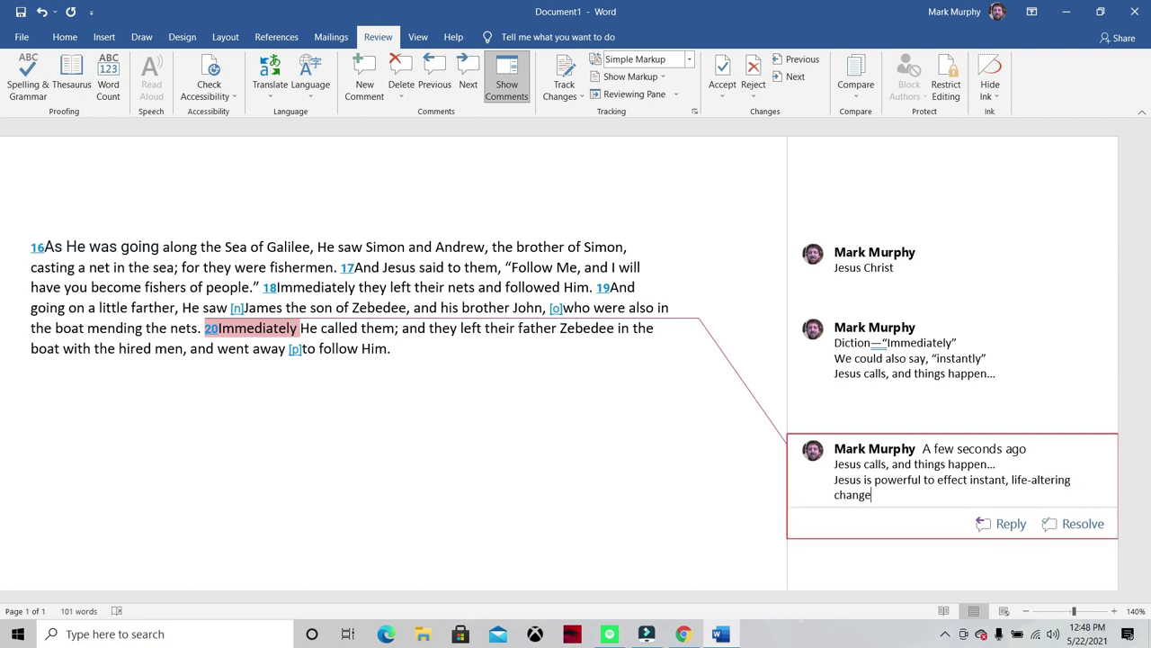
text( in our lives.)
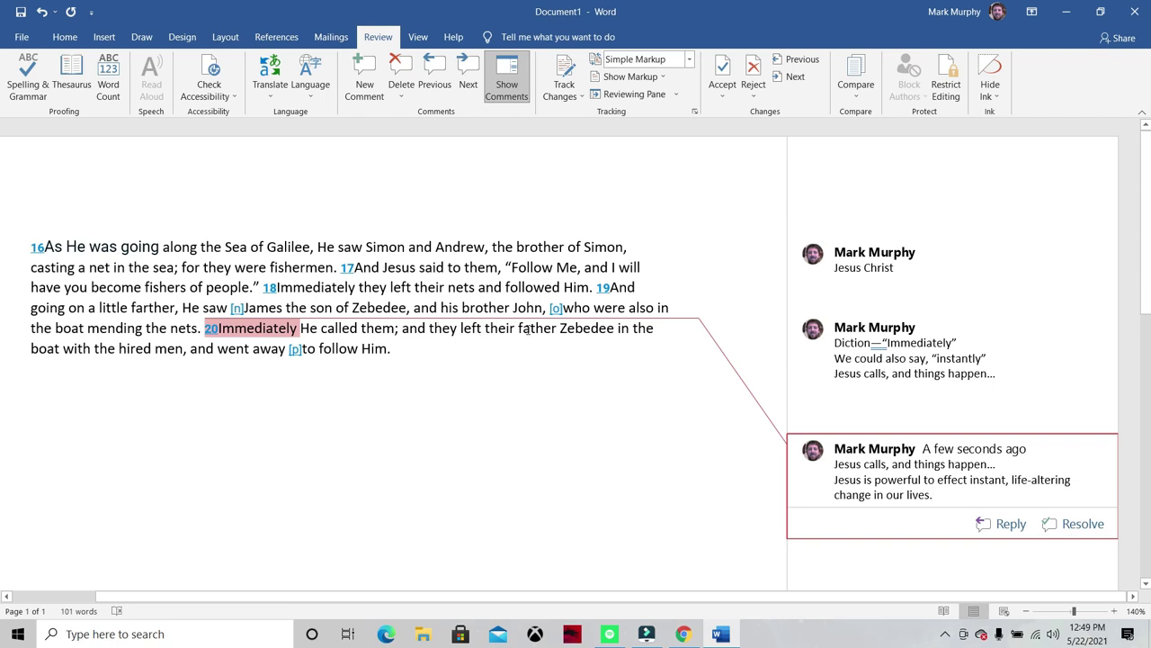
Comment on the verse 20 phrase about Zebedee and the hired men: "Zebedee had the income to hire workers to help with the job.".
drag(529, 329, 187, 350)
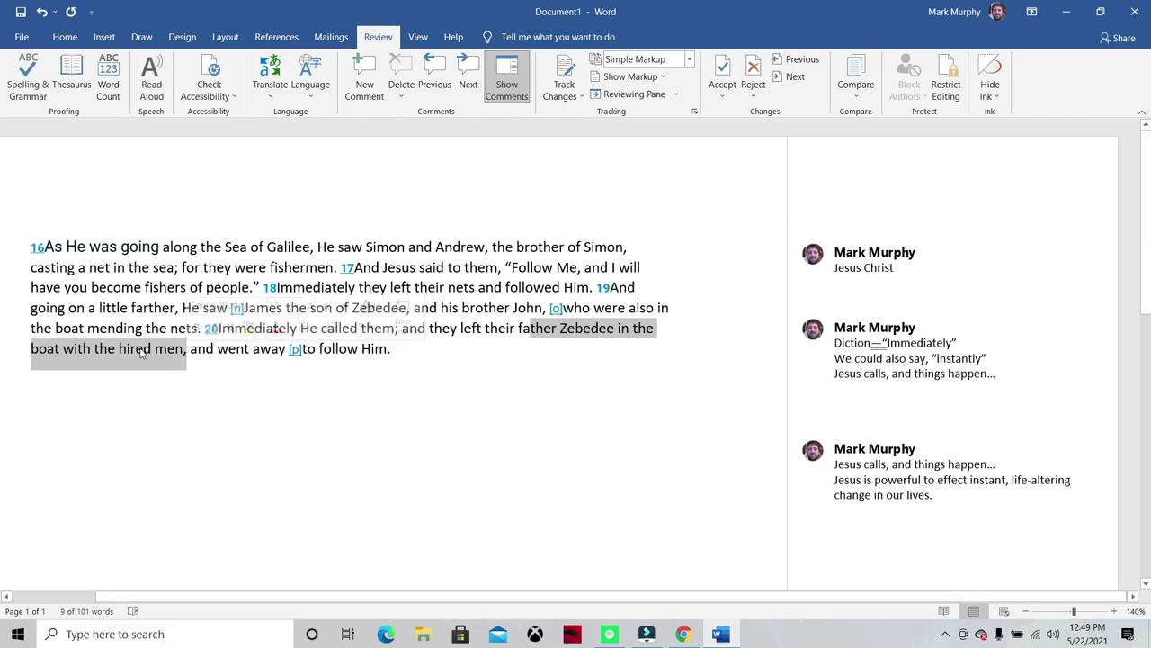
click(365, 76)
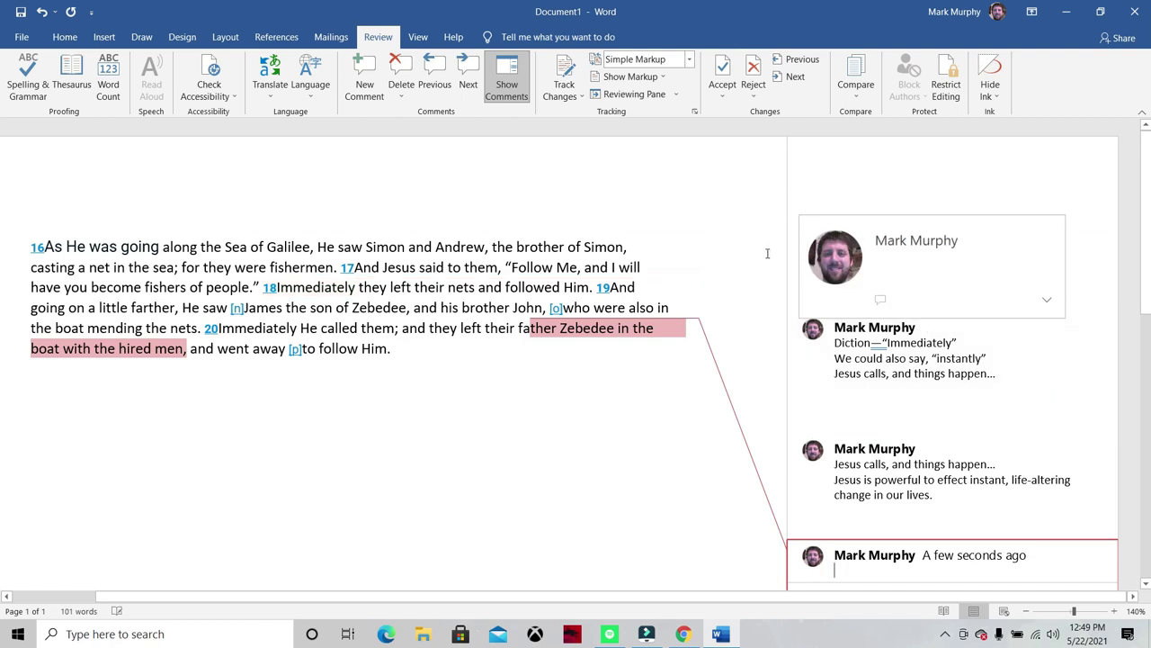
text(Zebedeee)
key(BackSpace)
text(had the )
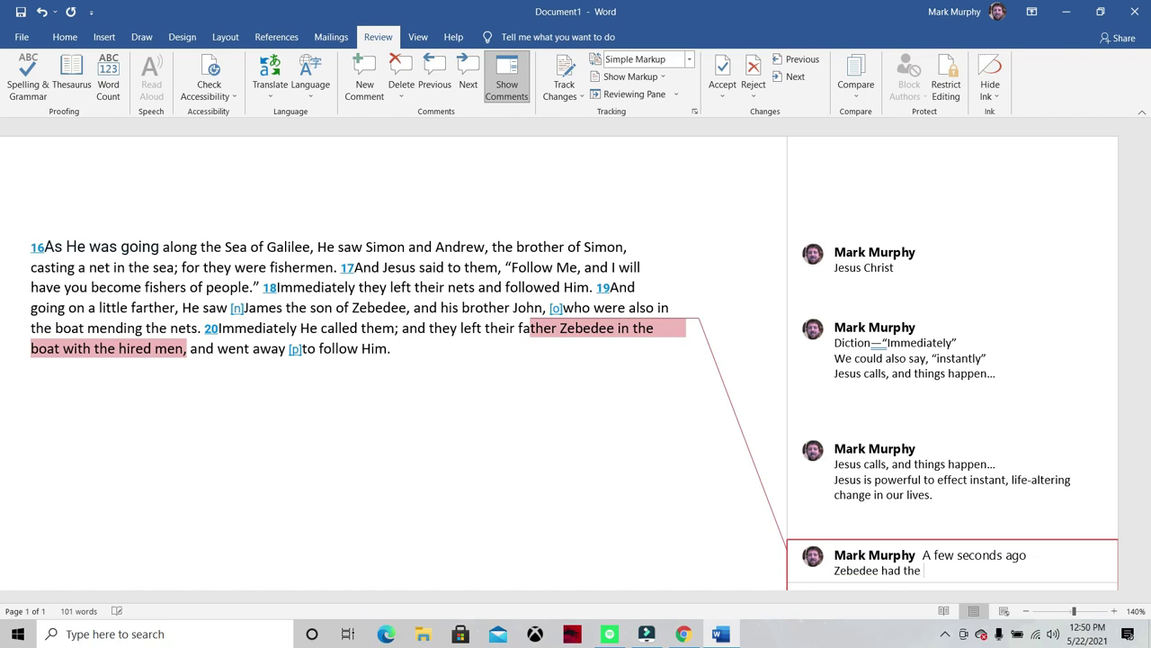
text(income to hire worker)
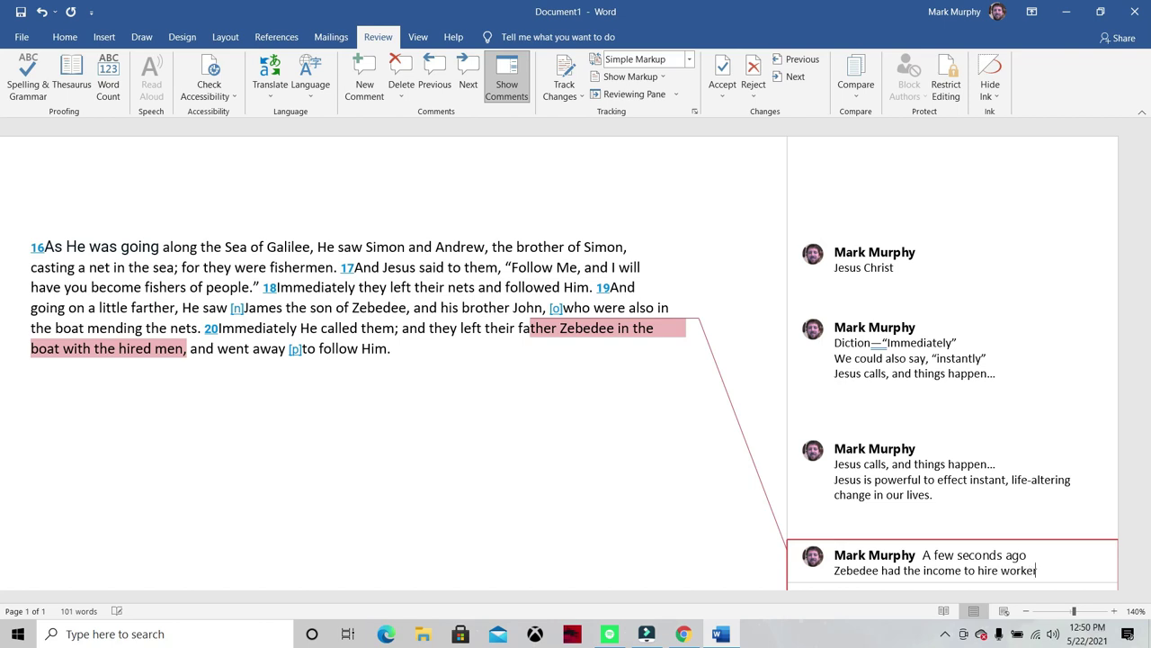
text(s to help with the job. )
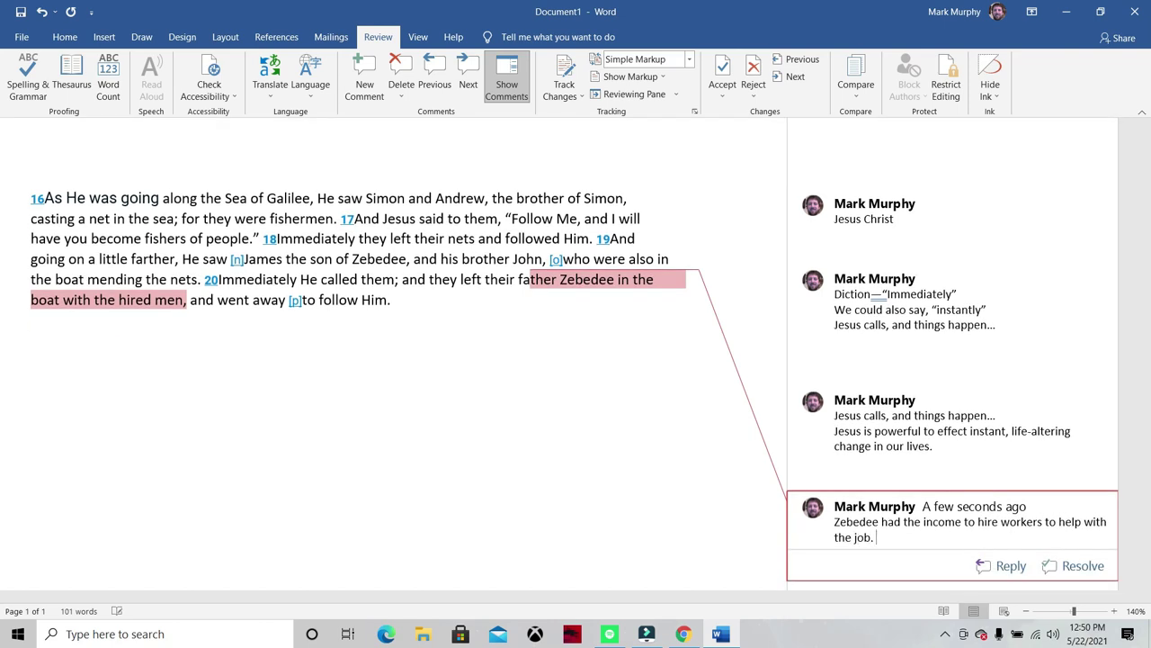
Extend the Zebedee comment with "Simon and Andrew, it seems, did not… this diction…".
text(Simon and Andrew, it seems, did not... this diction)
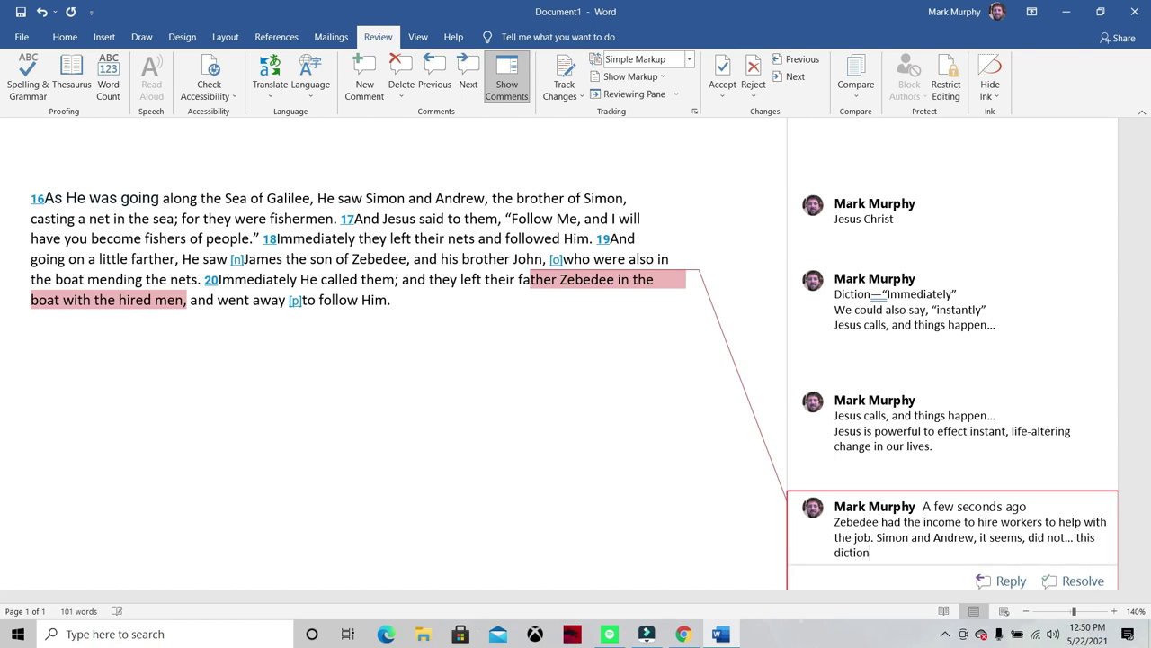
text(...)
text(J)
key(BackSpace)
Finish the Zebedee comment with "Jesus calls people of all kinds of socioeconomic status to repent of their sin and follow him.".
text(Jesus calls people of all kinds of )
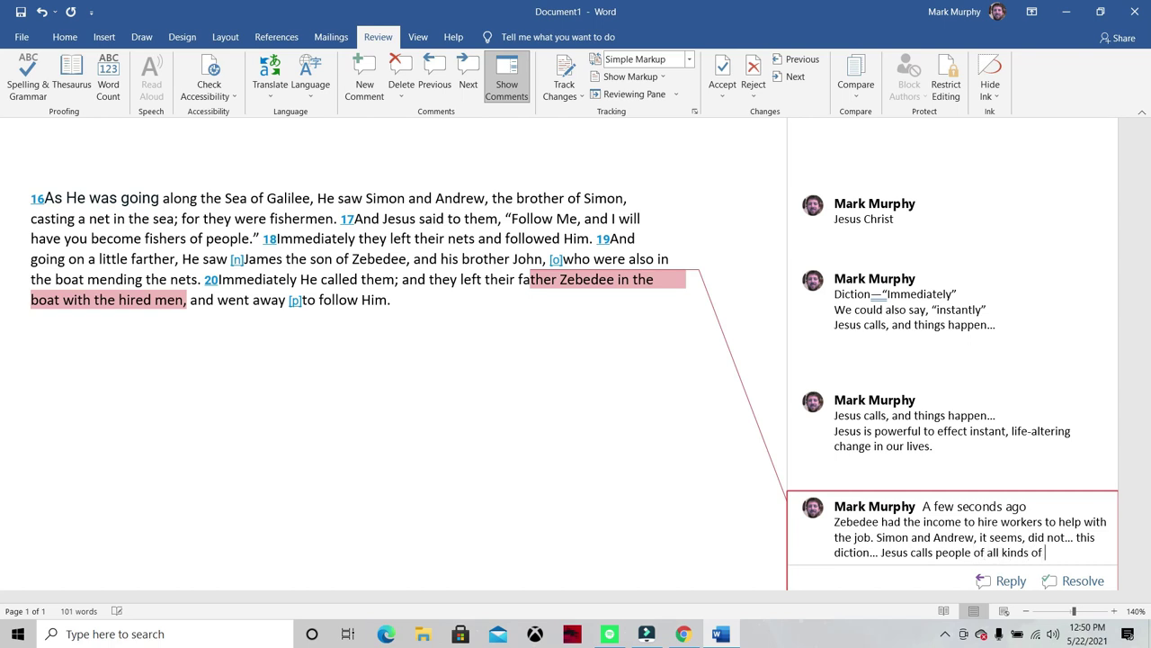
text(socioeconomic )
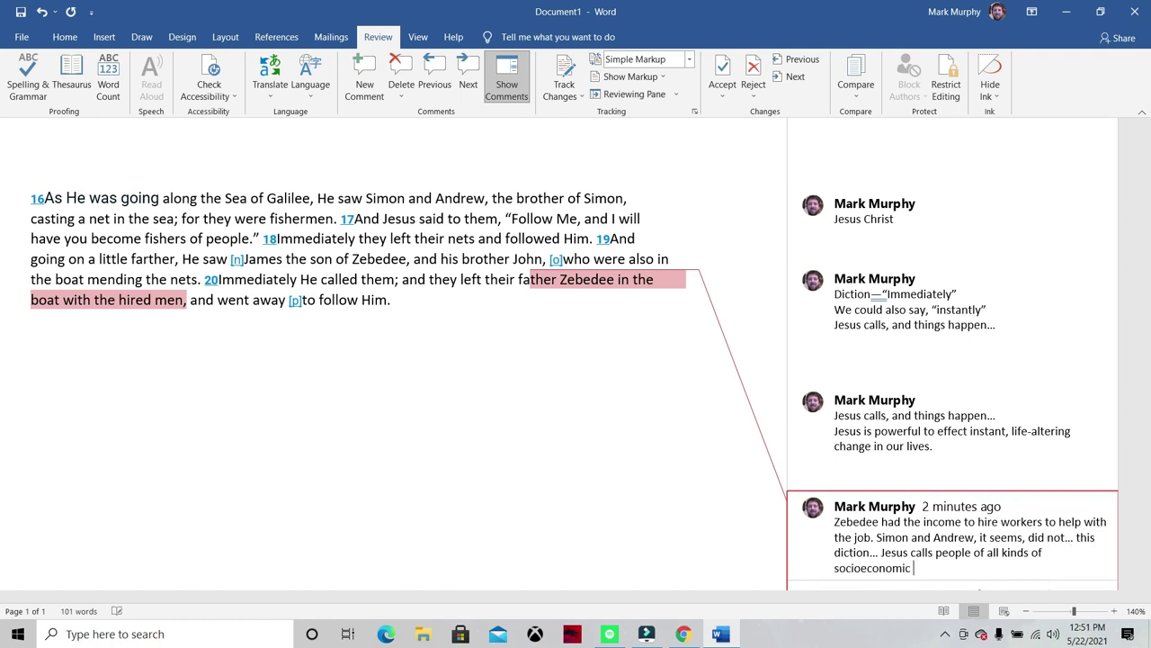
text(status to repent of their sin and)
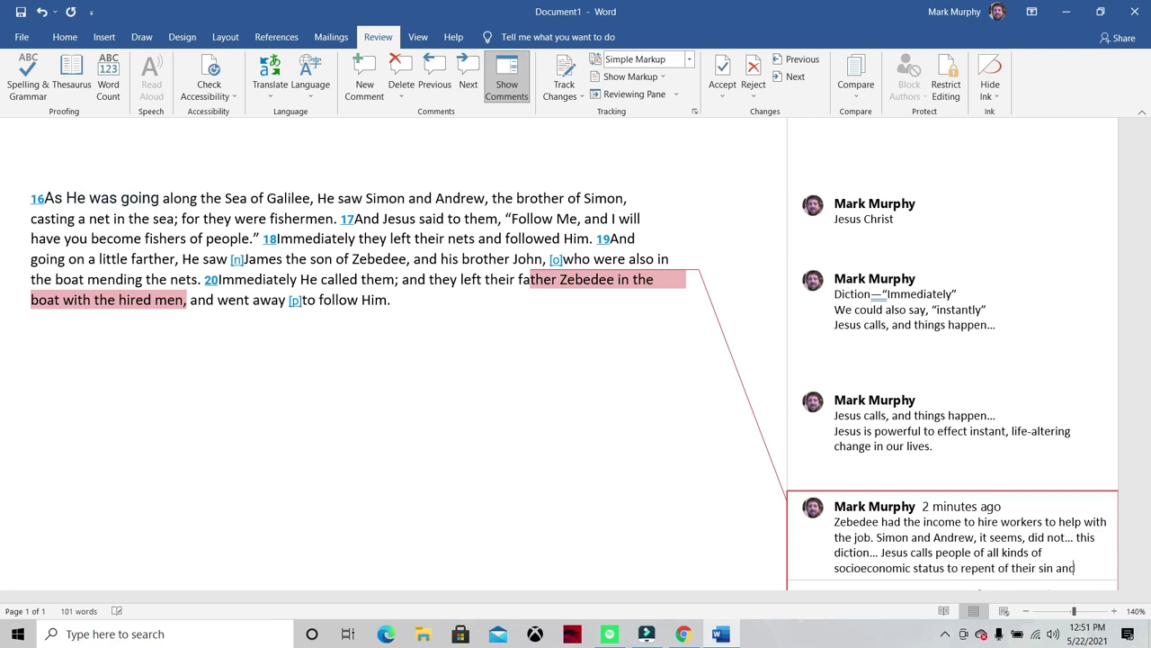
text( follow him)
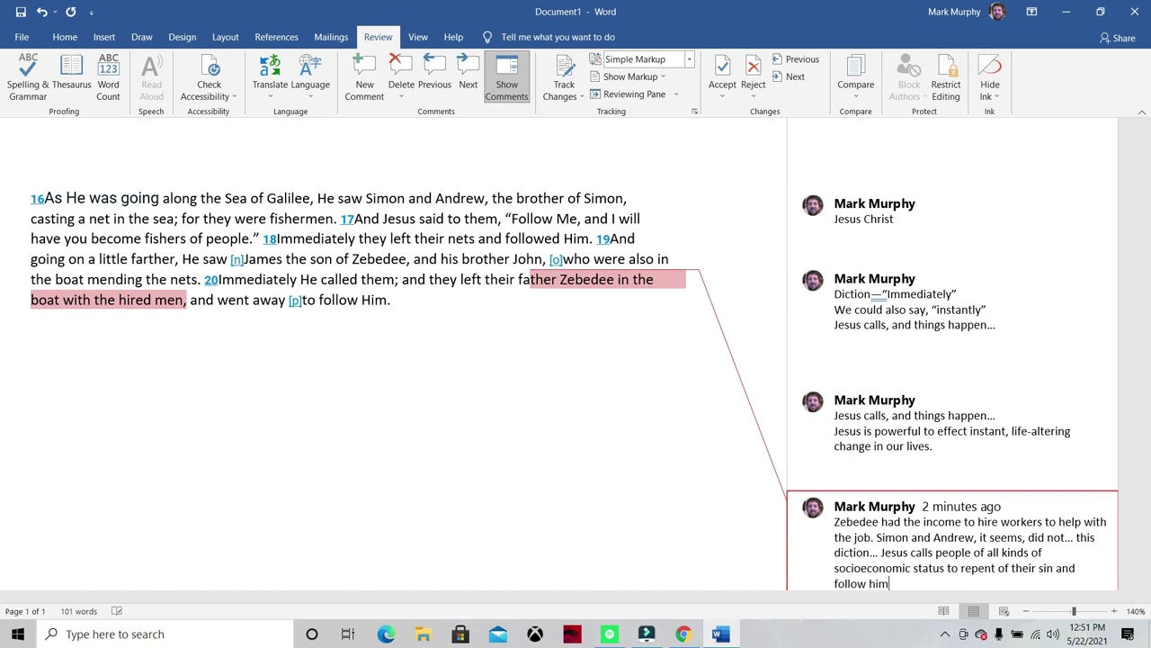
text(.)
scroll(783, 304, down, 2)
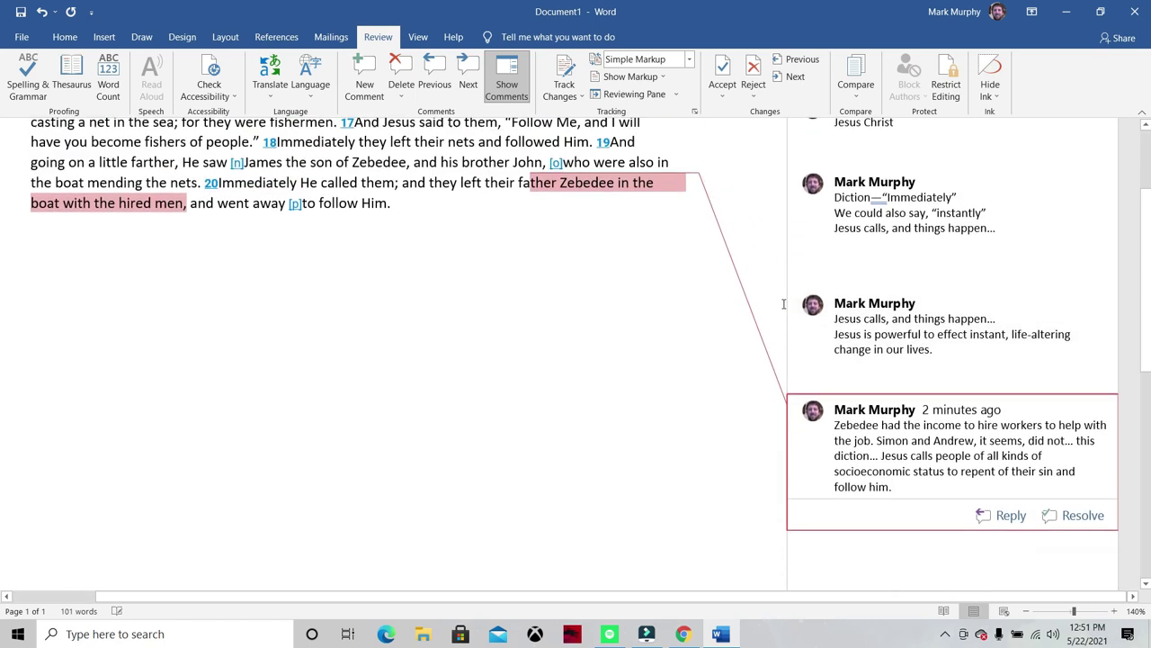
scroll(784, 305, down, 1)
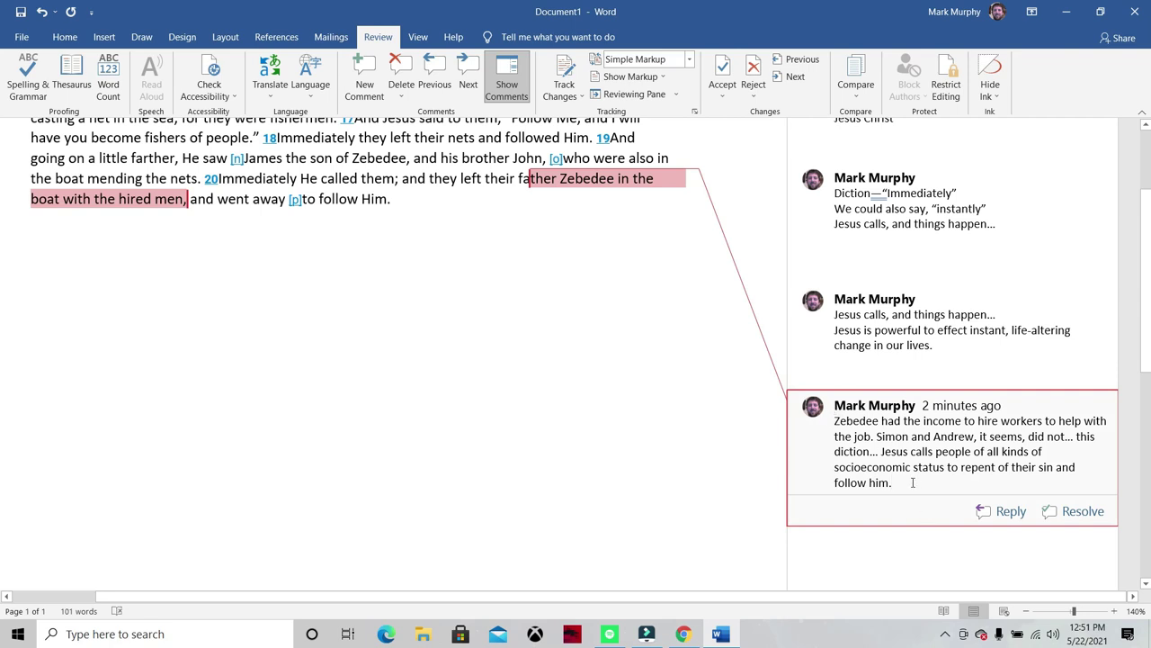
click(455, 324)
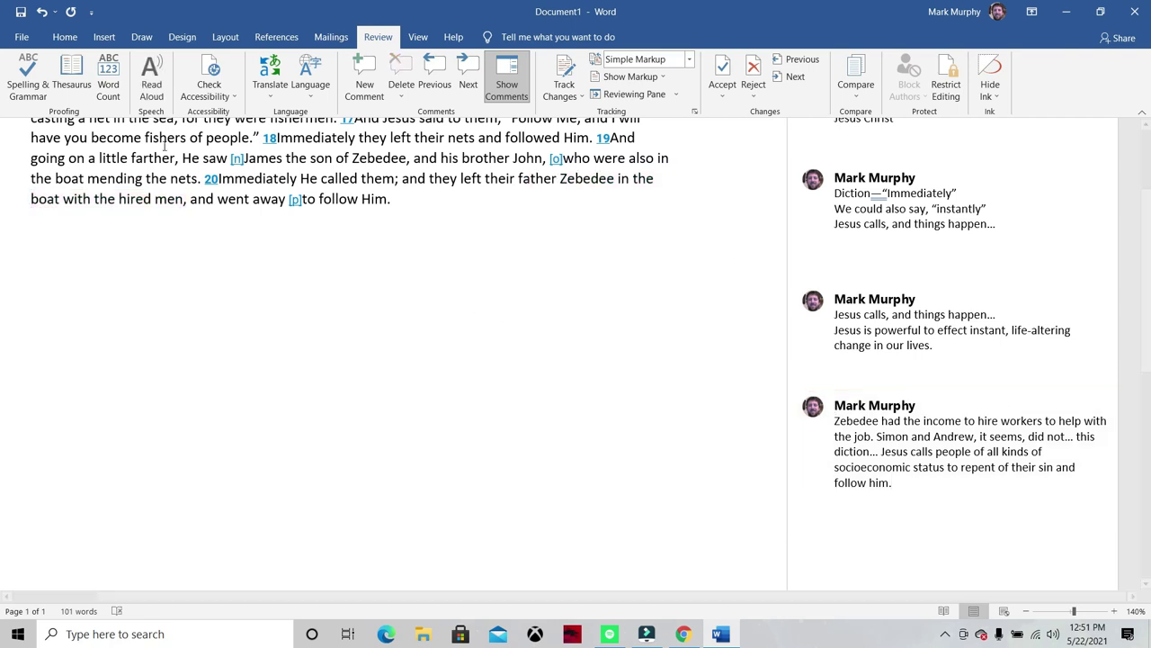
Attach a comment to "they left their nets and followed Him" in verse 18, with the first line "Description vs. Prescription".
scroll(424, 193, up, 2)
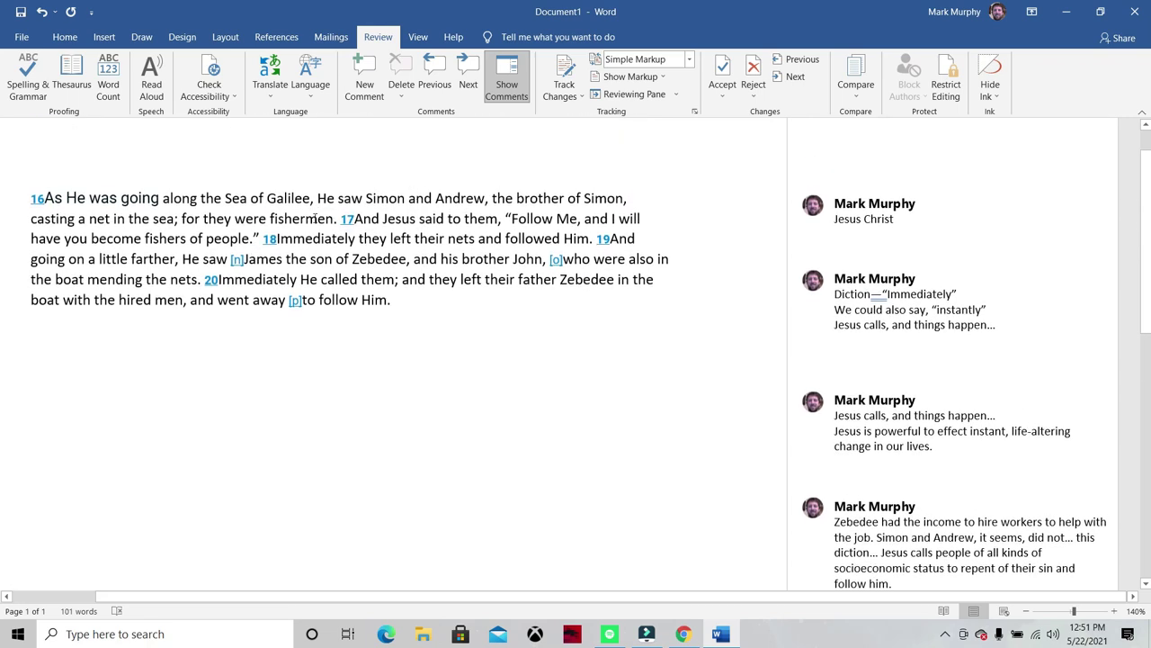
drag(358, 238, 590, 238)
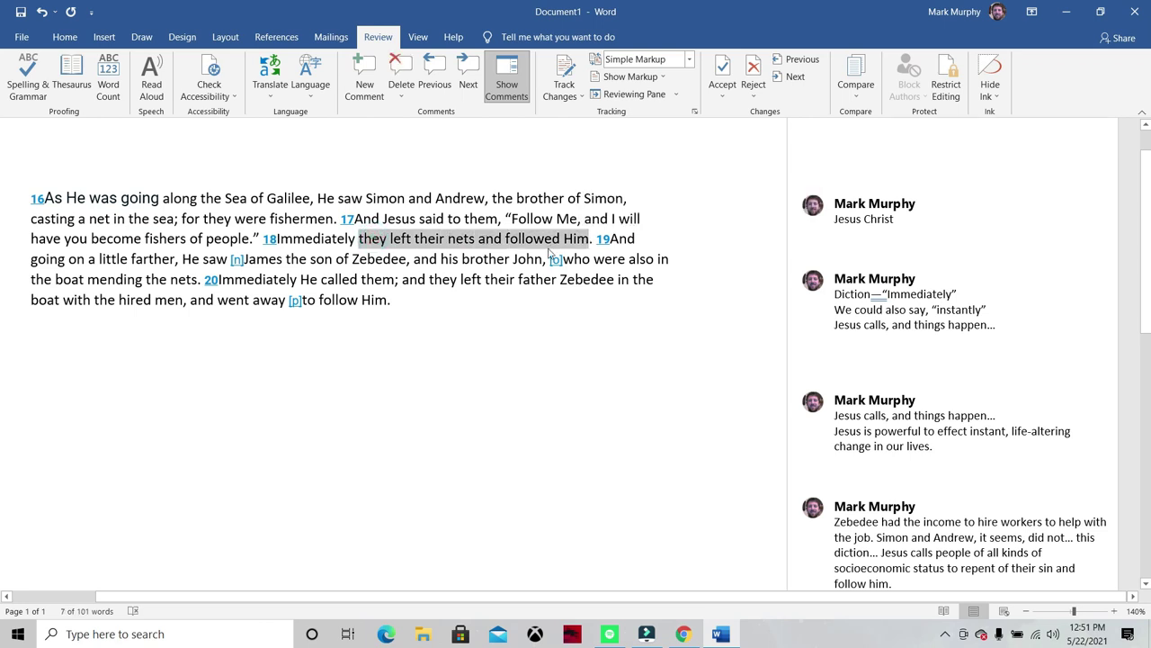
click(364, 76)
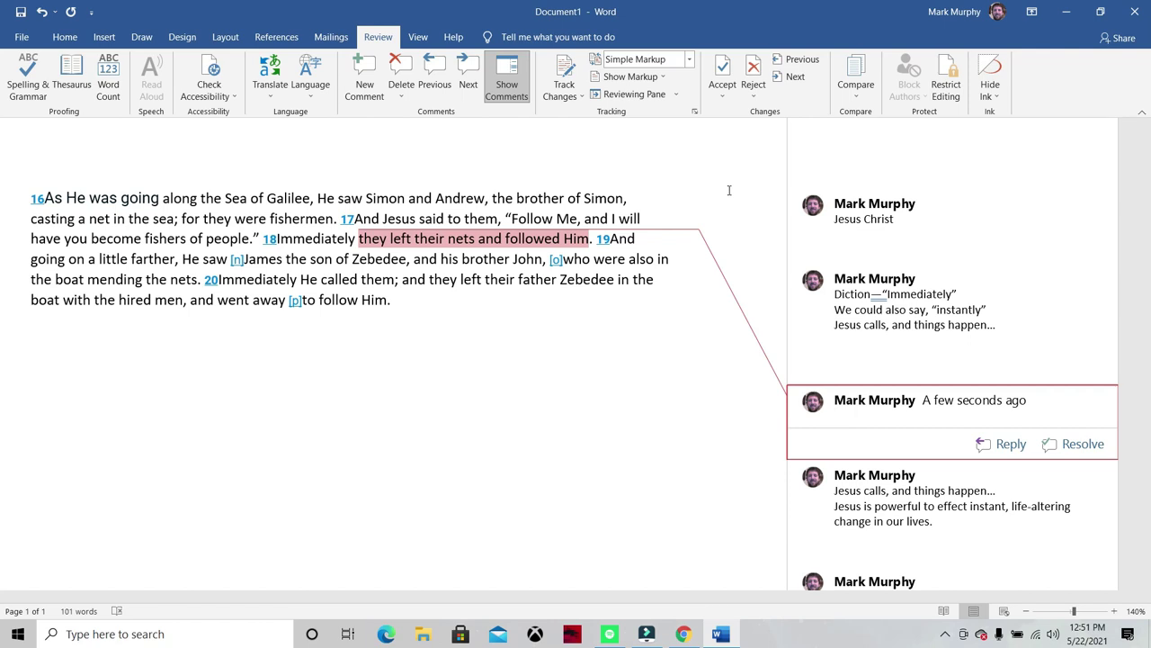
text(Description vs. Prescr)
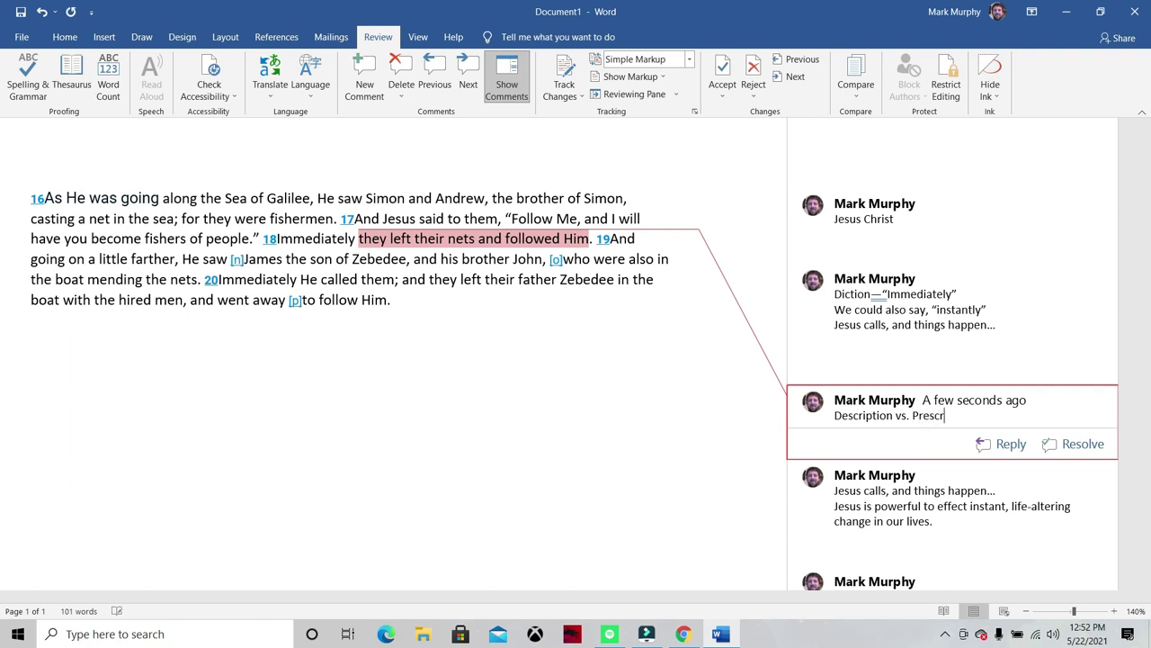
text(iption.)
key(Return)
Add two lines to this comment: "Sometimes the Bible describes what happened." and "Sometimes the Bible tells us what SHOULD happen now.".
text(Sometimes the Bible describes what hpa)
key(BackSpace)
key(BackSpace)
text(appened.)
key(Return)
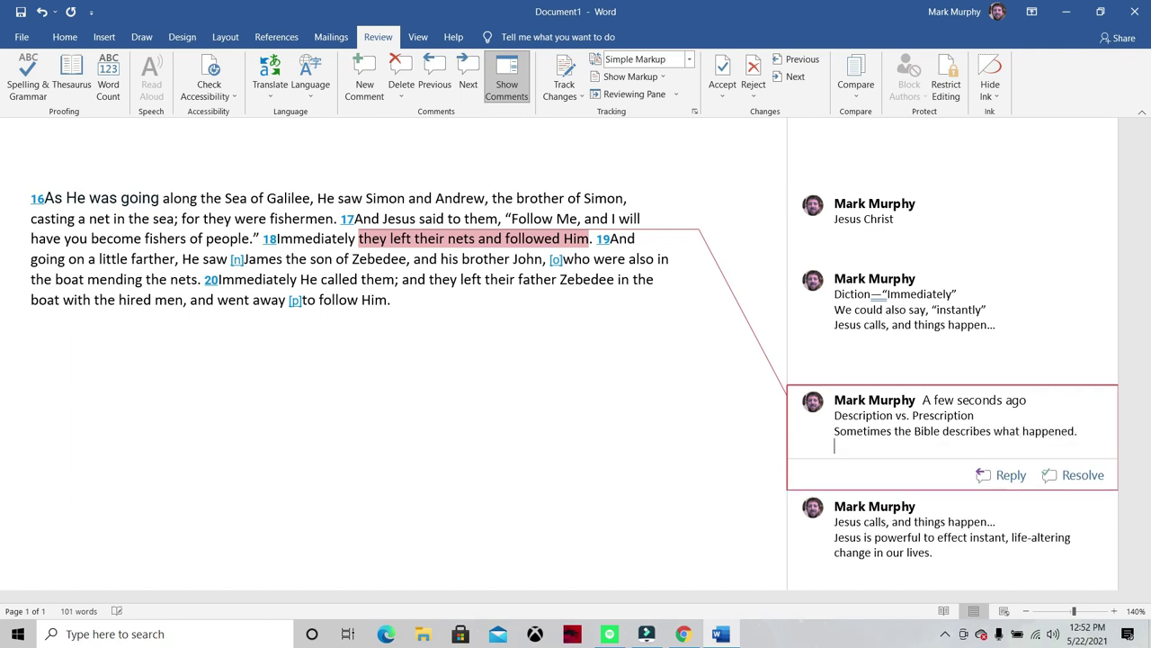
text(Sometimes the Bible tells us what SHOULD happen now.)
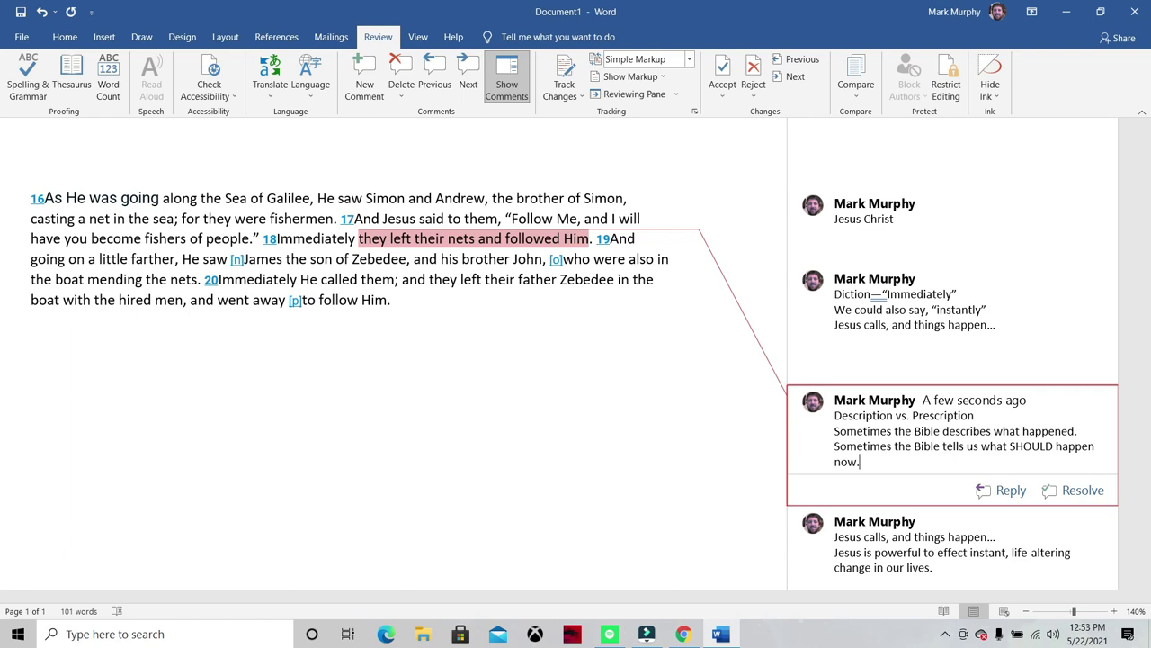
scroll(513, 310, down, 5)
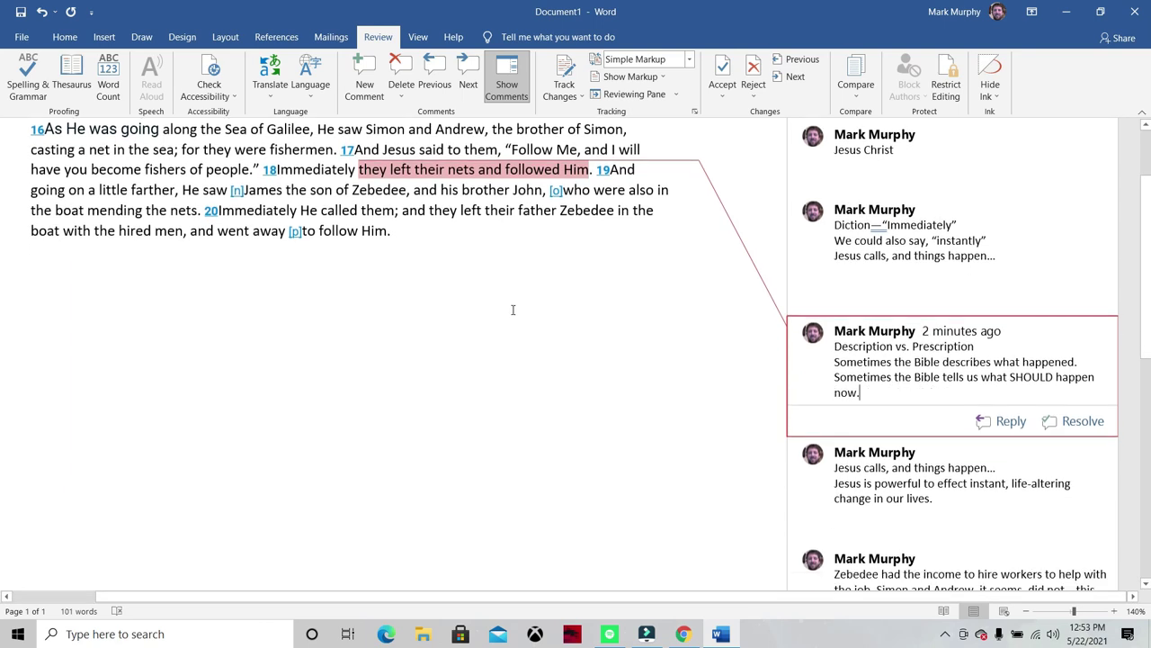
scroll(508, 322, up, 5)
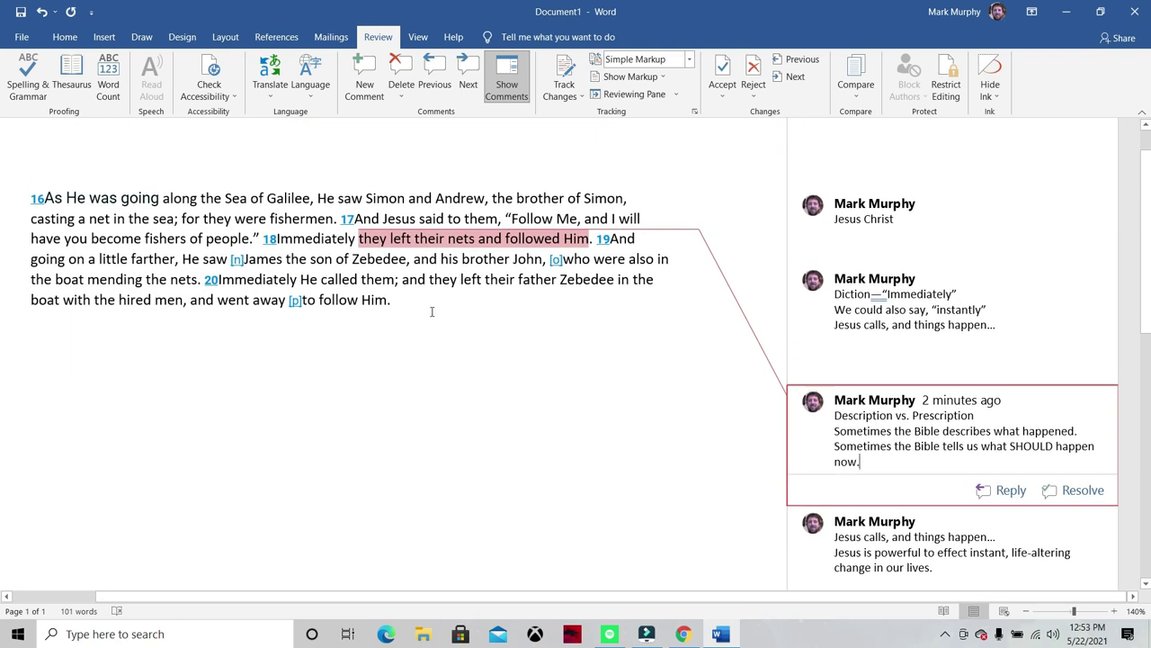
click(396, 302)
scroll(632, 537, down, 2)
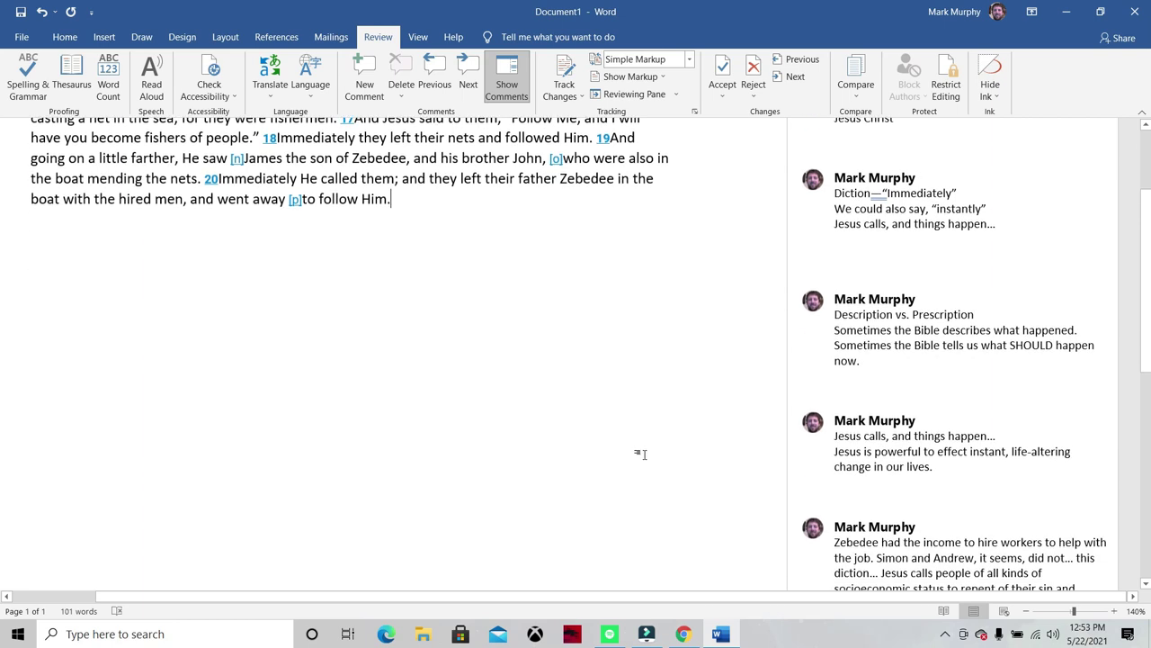
scroll(681, 465, up, 4)
click(837, 343)
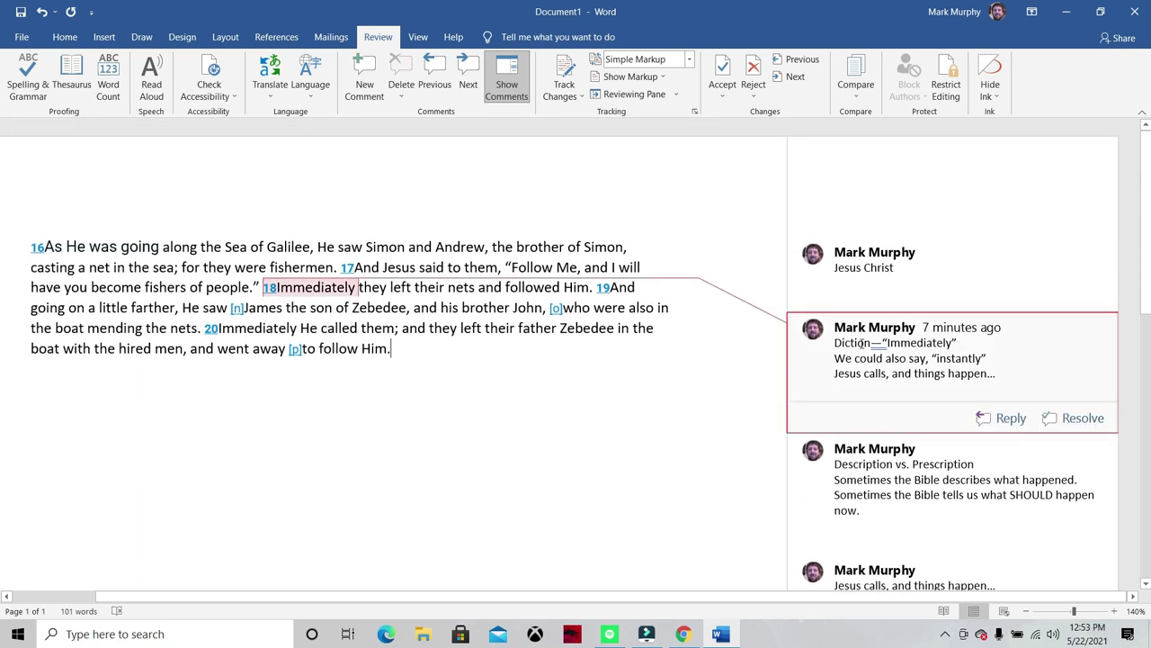
Add a final comment: "God is powerful enough to cause immediate change in our lives, and we should treat Him with the respect of acknowledging that fact.".
click(688, 339)
scroll(559, 341, down, 2)
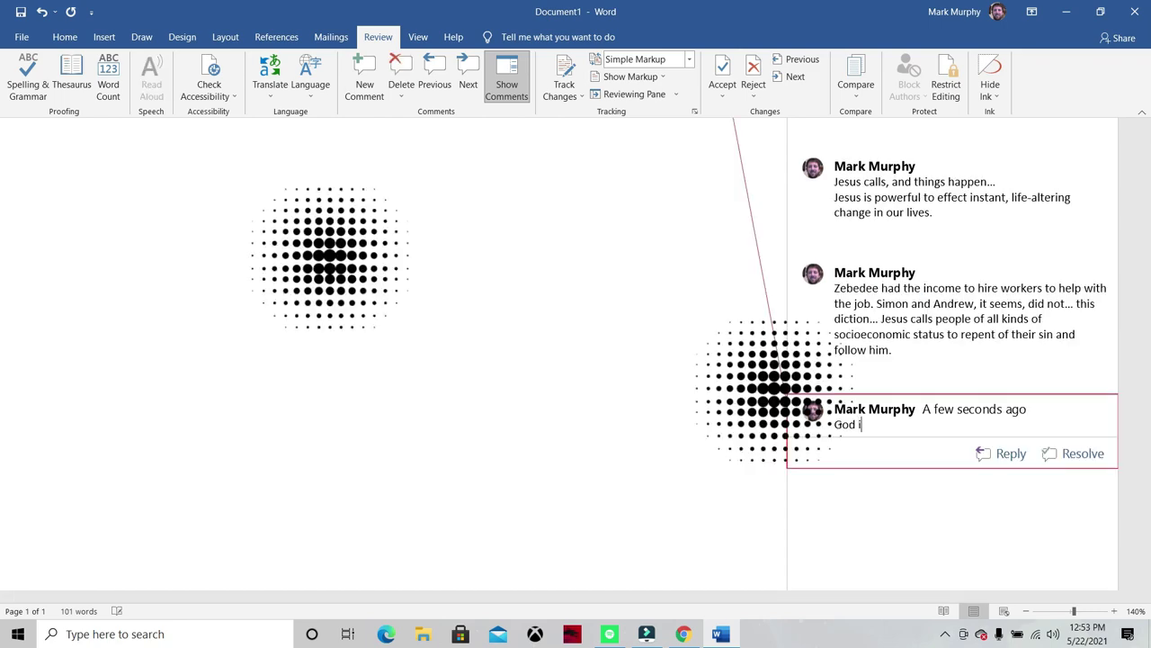
text(s powerful )
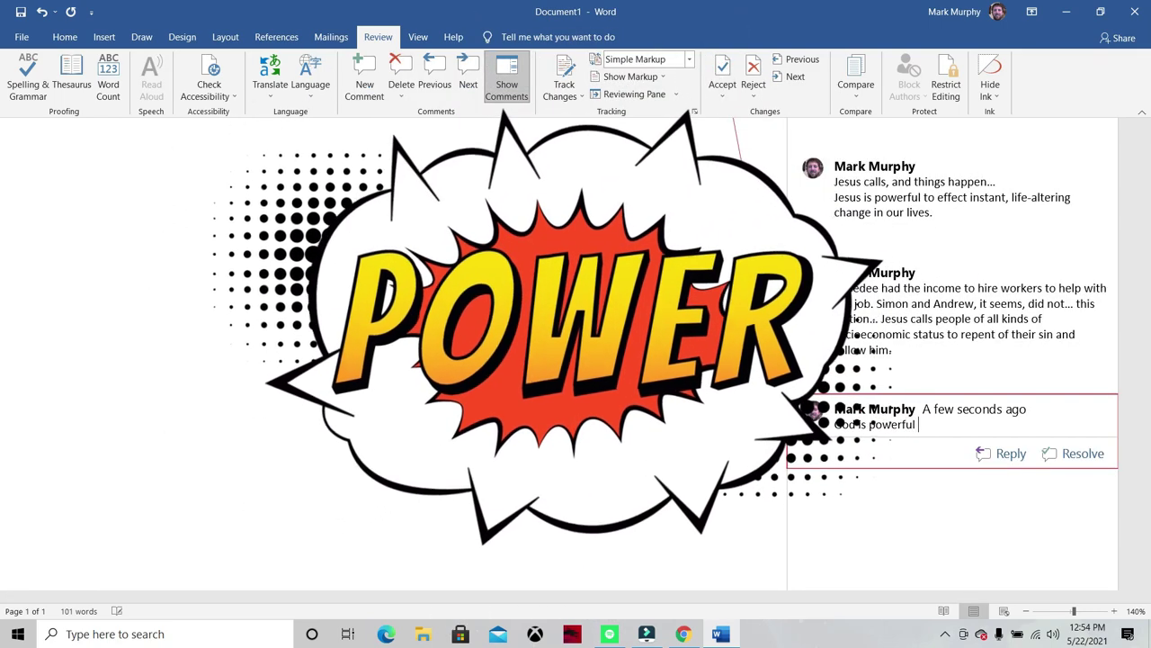
text(enough to ca)
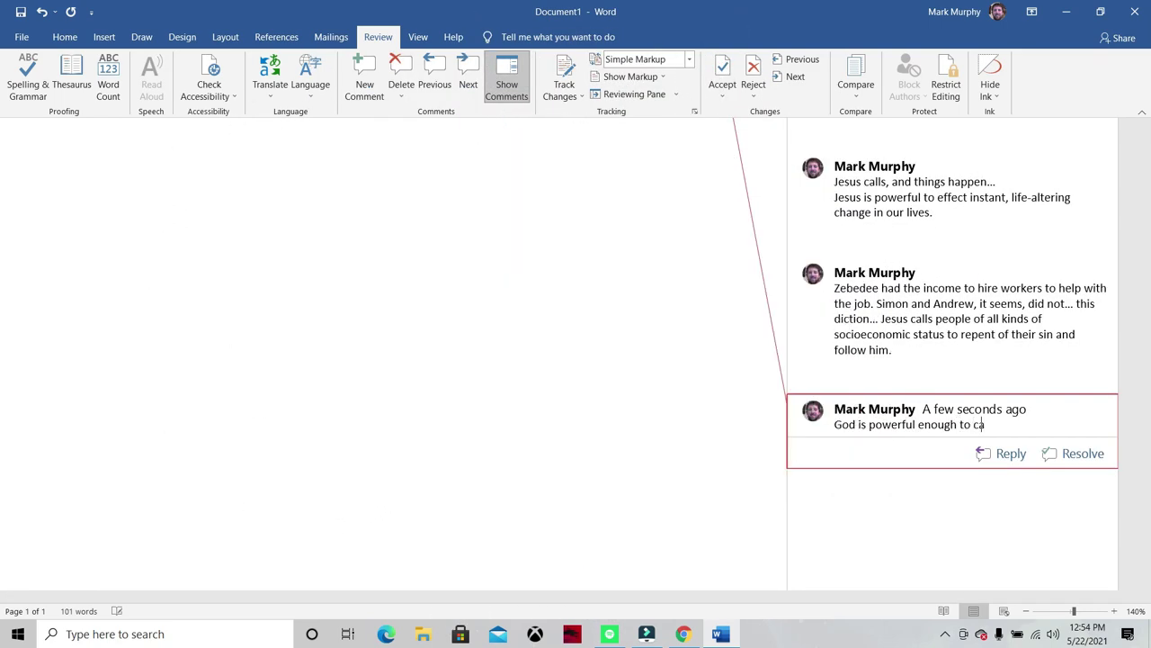
text(use immediate change in ou)
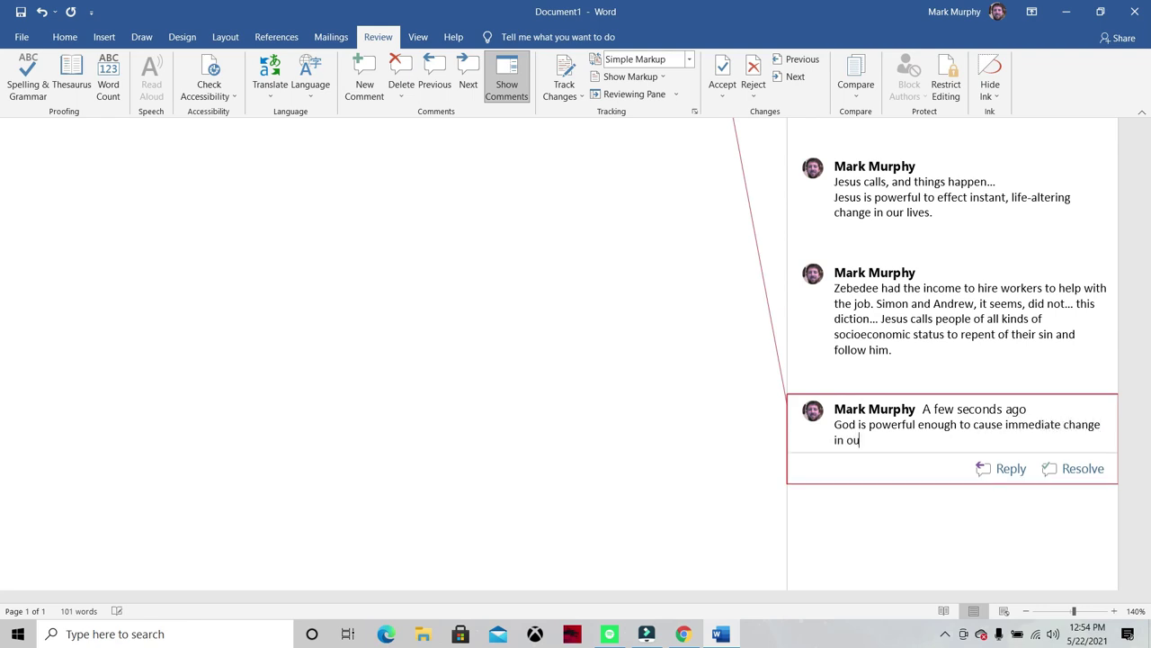
text(r lives, and we should treat H)
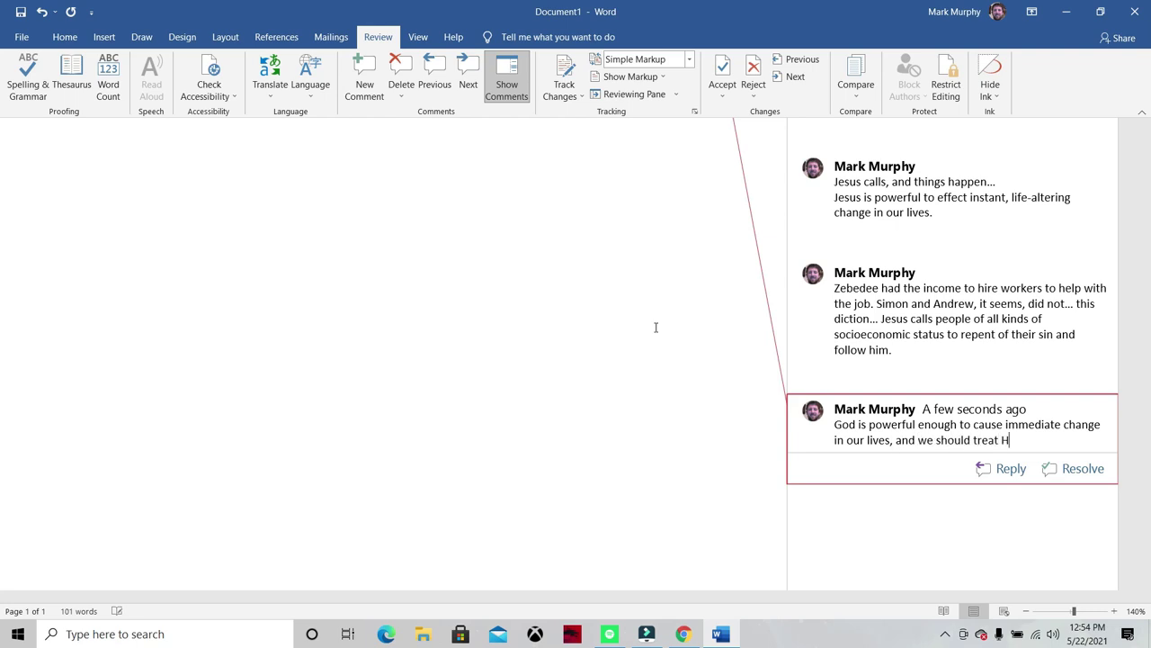
text(im with t)
text(espect of ack)
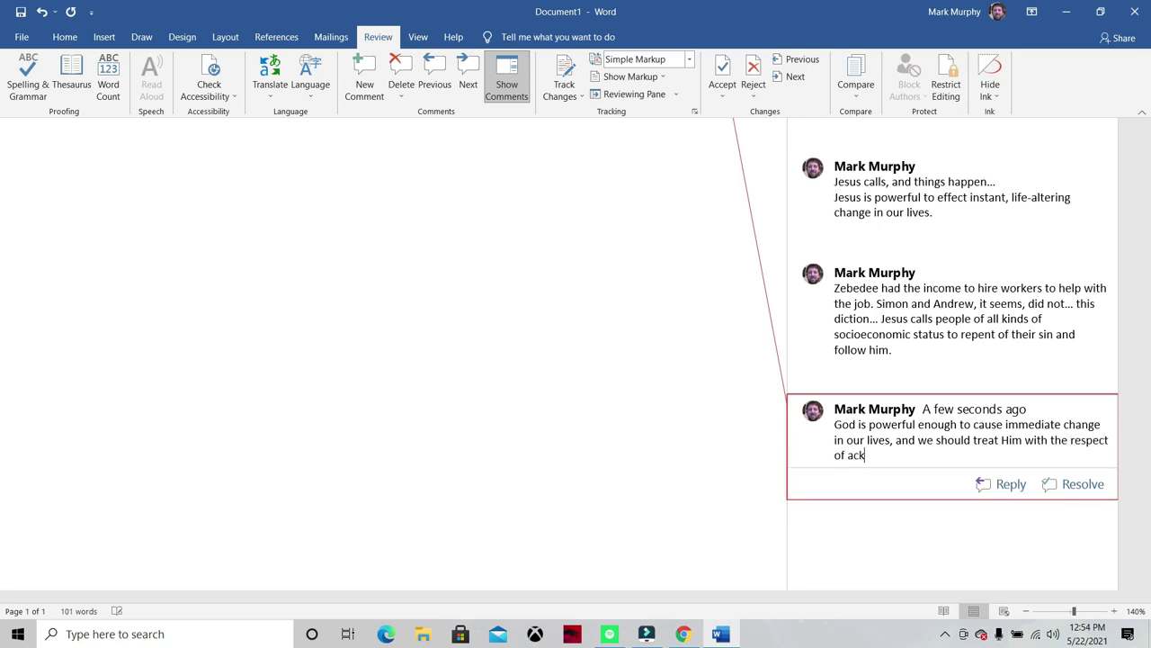
text(nowledging that fa)
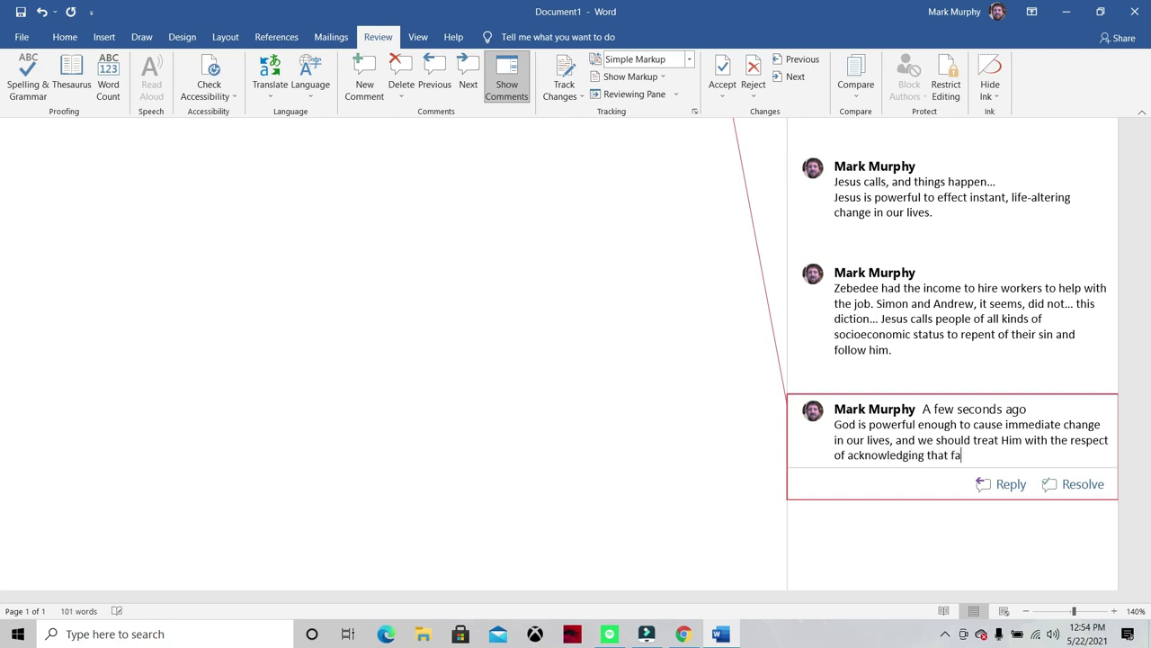
text(ct.)
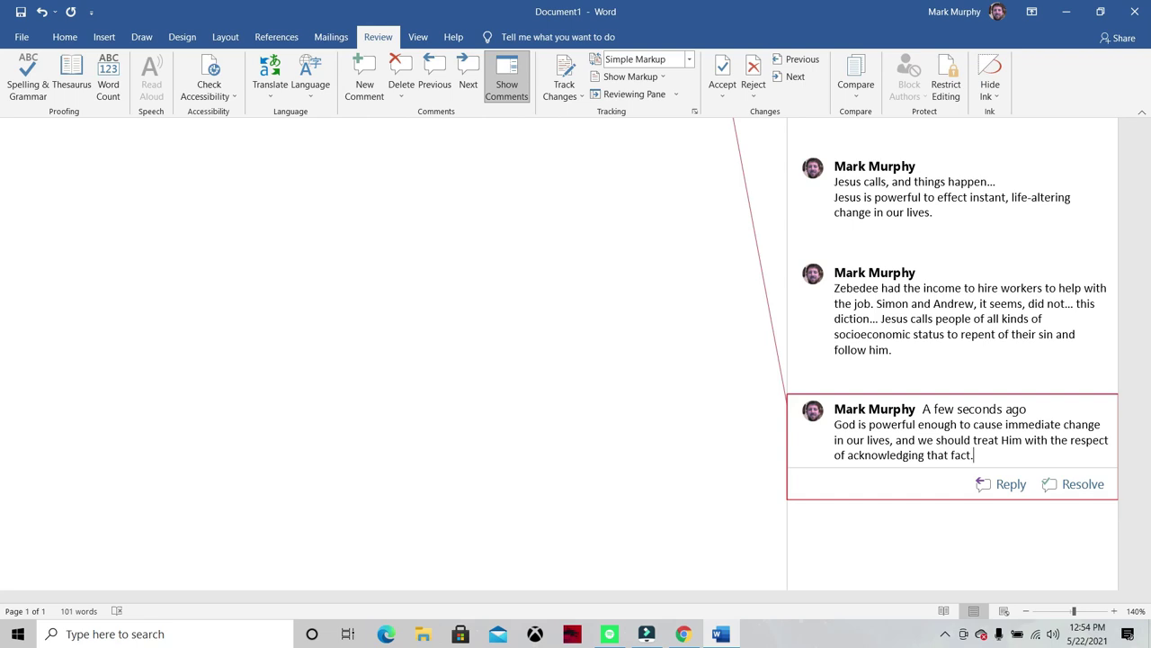